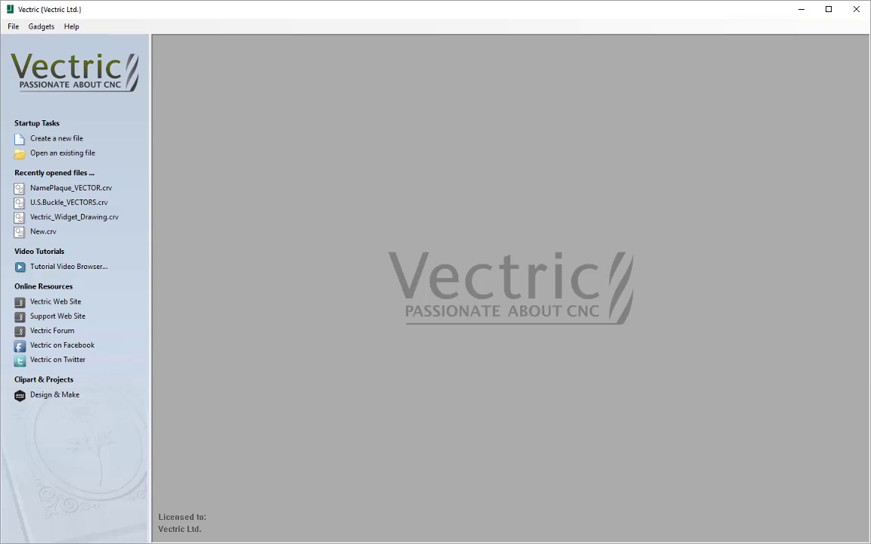
- Create a new single-sided job 12 inches wide, 8 inches high and 0.625 inches thick
click(71, 139)
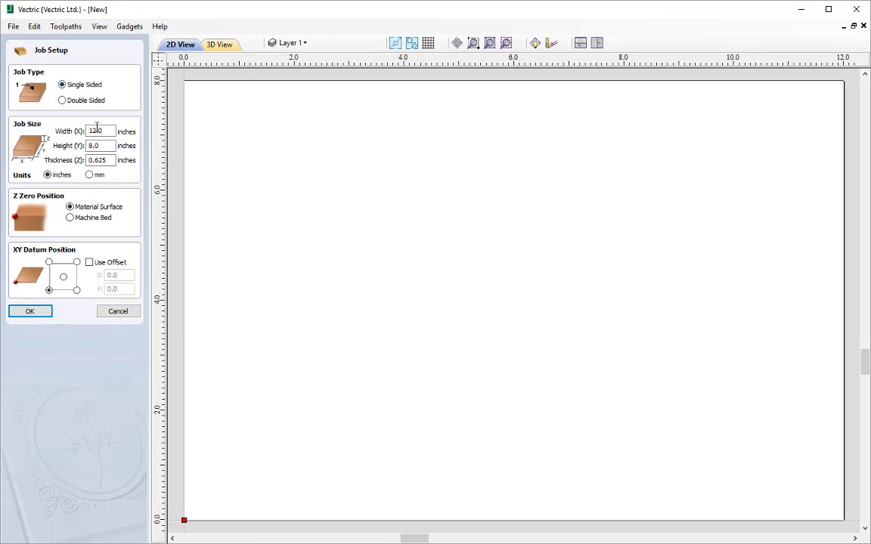
drag(110, 132, 76, 149)
text(12)
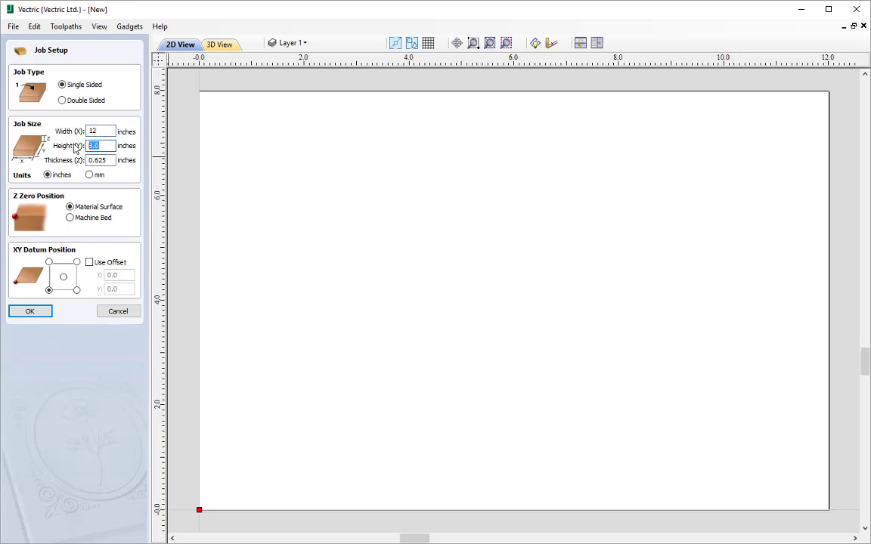
text(8)
drag(110, 160, 79, 160)
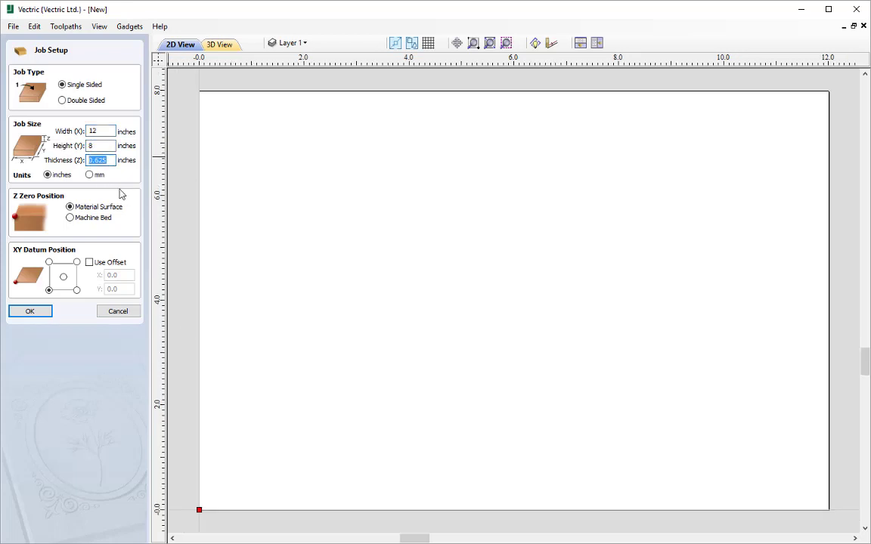
text(0.625)
click(33, 311)
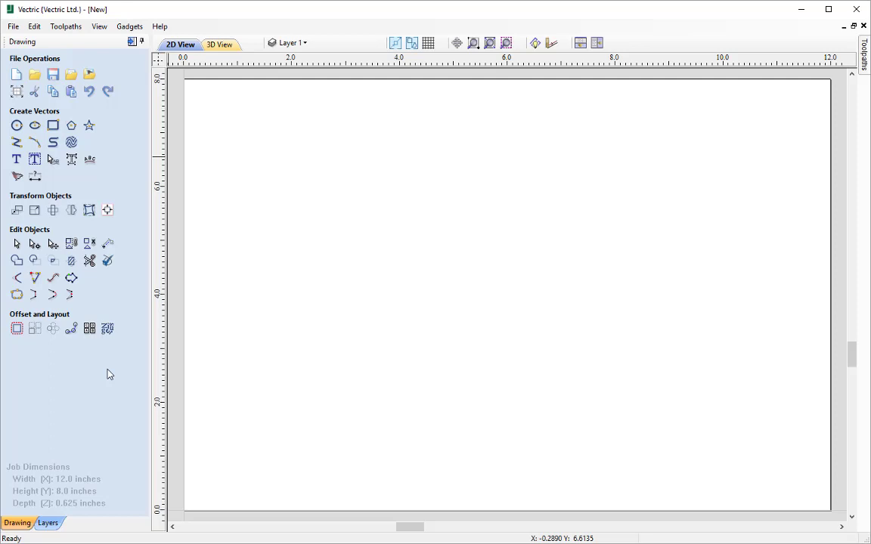
- Import the lettering vectors from Name_Text.eps in the Childs_Name_Plaque_FILES folder
key(ctrl+o)
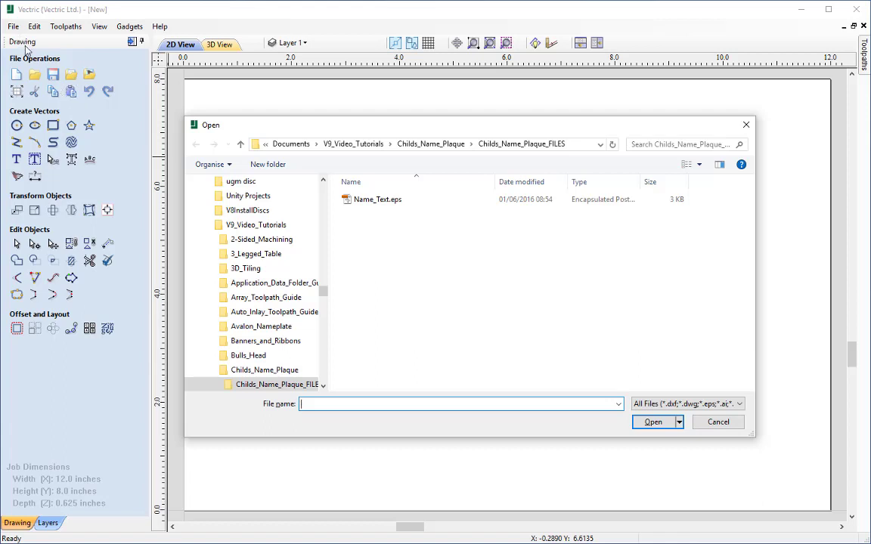
click(371, 199)
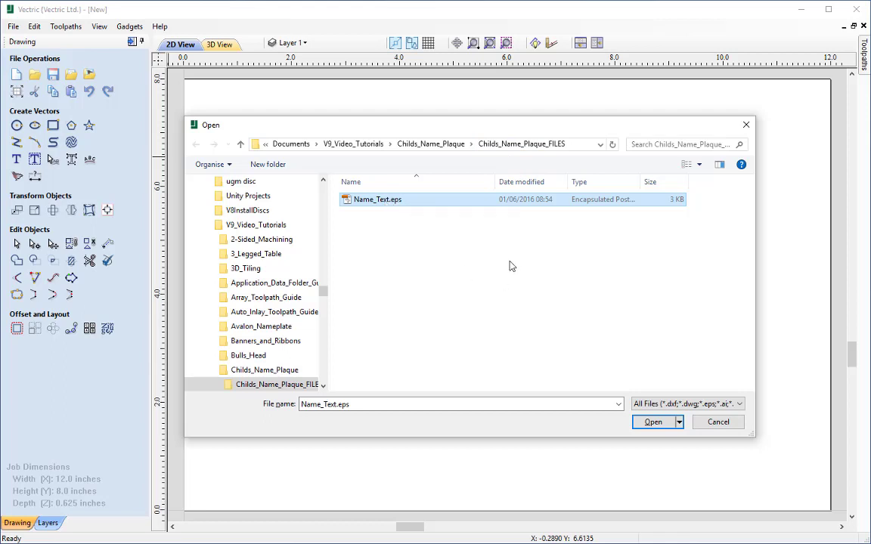
click(650, 422)
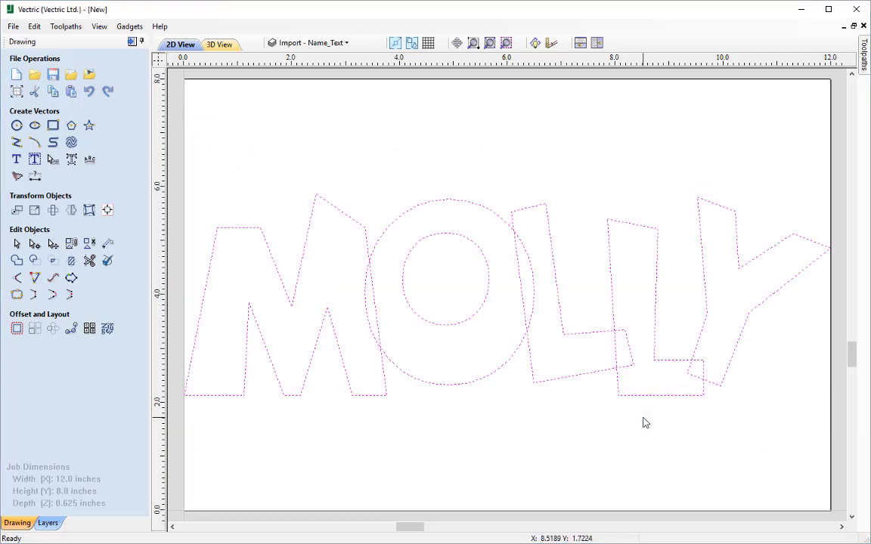
- Resize the imported lettering proportionally about its centre to a width of 10 inches
click(35, 211)
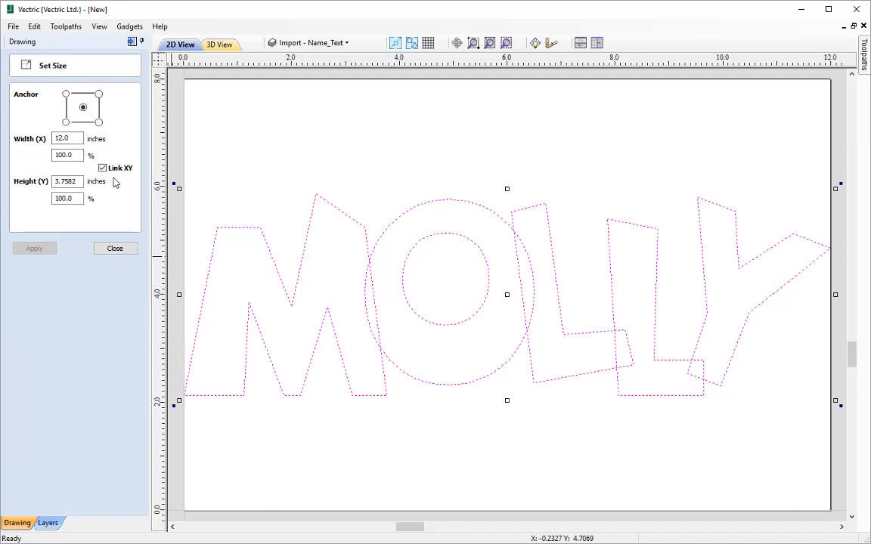
key(Tab)
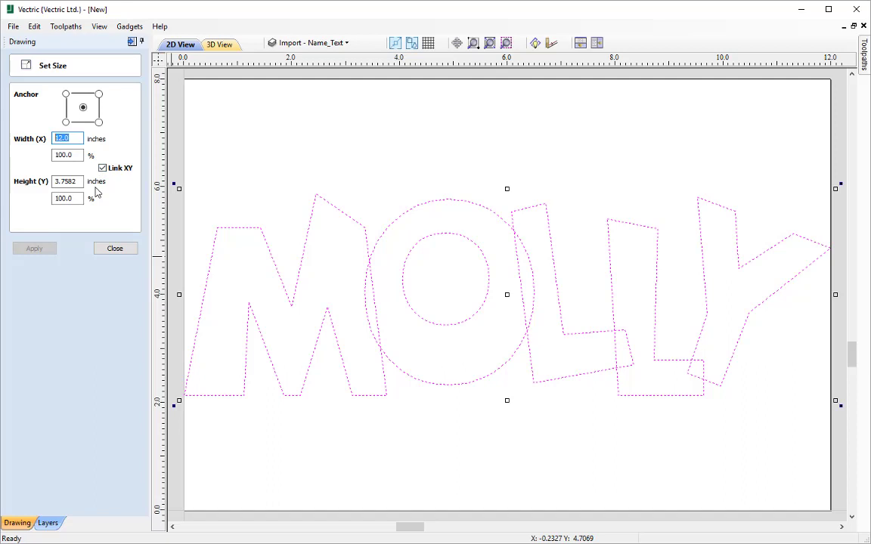
text(10)
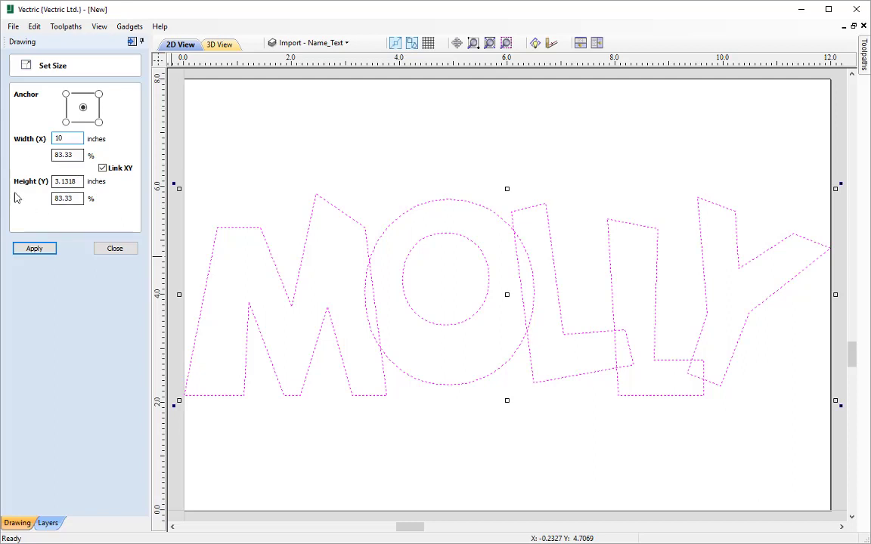
click(36, 248)
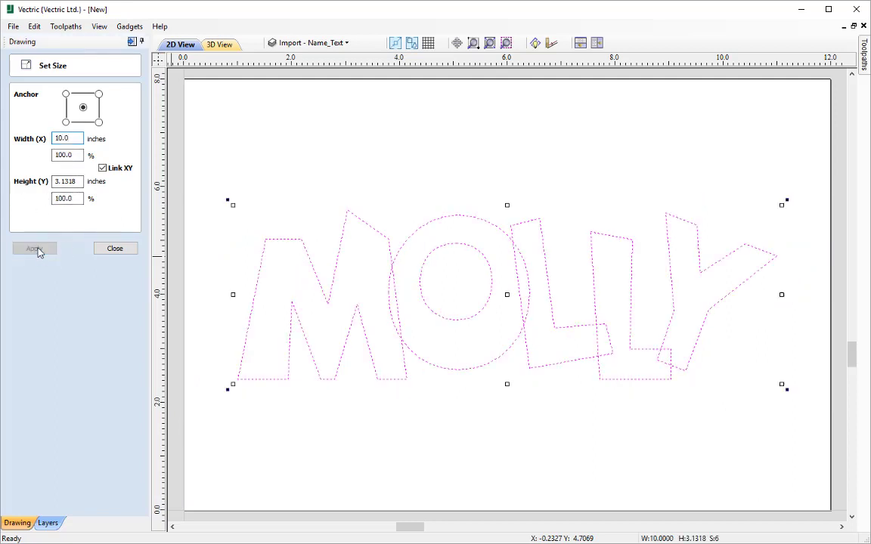
click(115, 249)
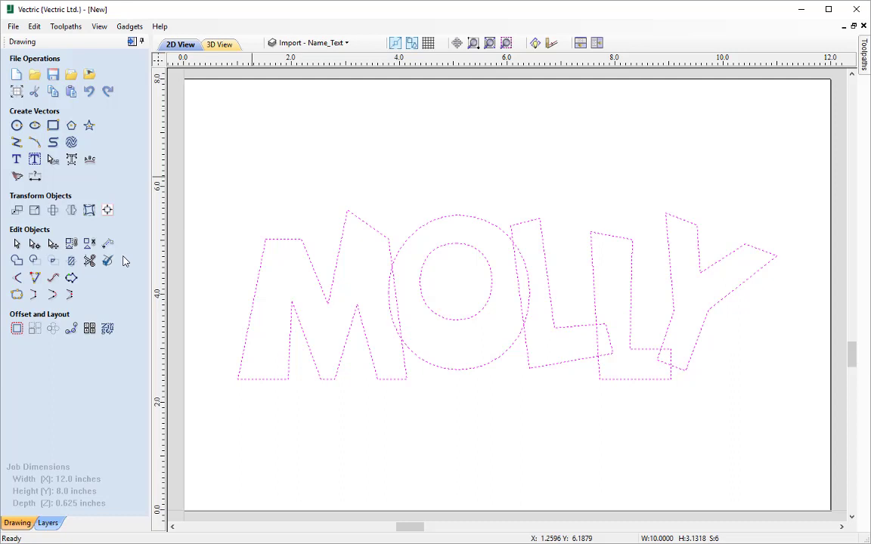
- Move the imported lettering straight up to the upper part of the material and deselect it
click(449, 321)
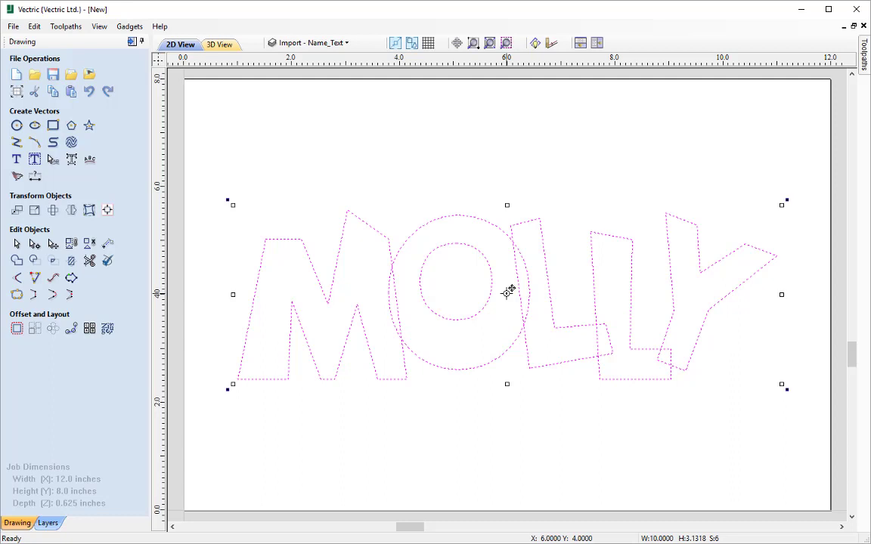
mouse_move(508, 292)
mouse_down()
mouse_move(501, 196)
mouse_move(491, 225)
mouse_move(439, 214)
mouse_move(490, 198)
mouse_move(559, 201)
mouse_move(507, 201)
mouse_move(501, 247)
mouse_move(399, 293)
mouse_move(278, 284)
mouse_move(673, 295)
mouse_move(492, 302)
mouse_move(195, 280)
mouse_move(711, 288)
mouse_move(220, 286)
mouse_move(718, 295)
mouse_move(361, 294)
mouse_move(509, 295)
mouse_up()
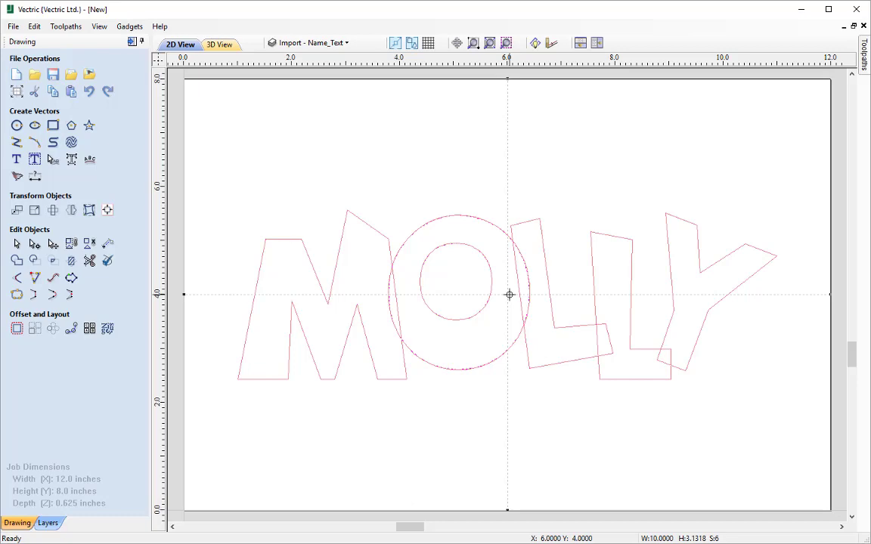
drag(509, 295, 506, 192)
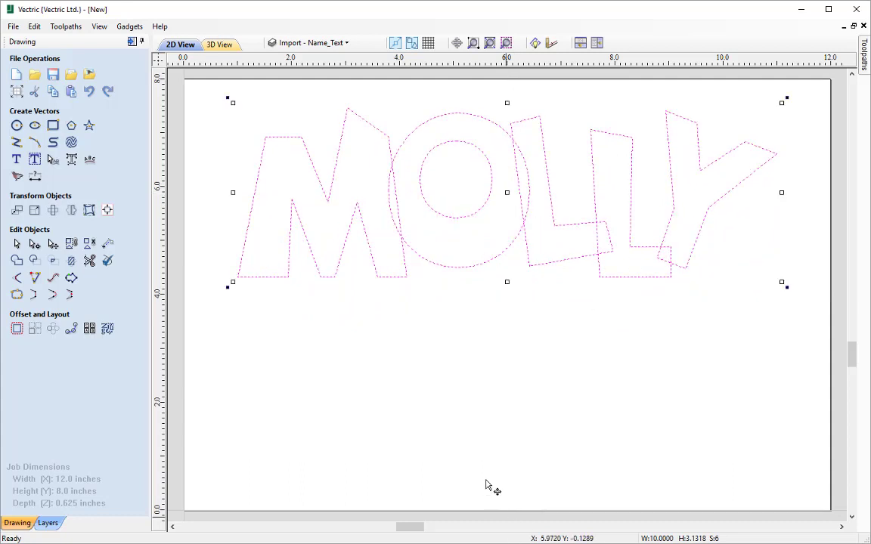
click(420, 381)
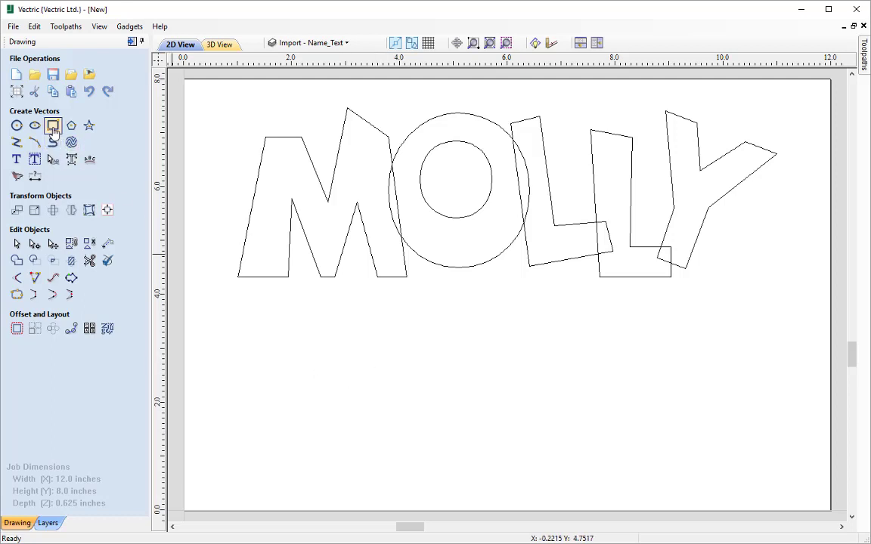
- Draw a square-cornered rectangle about 10.45 by 2.1 inches below the lettering
click(53, 130)
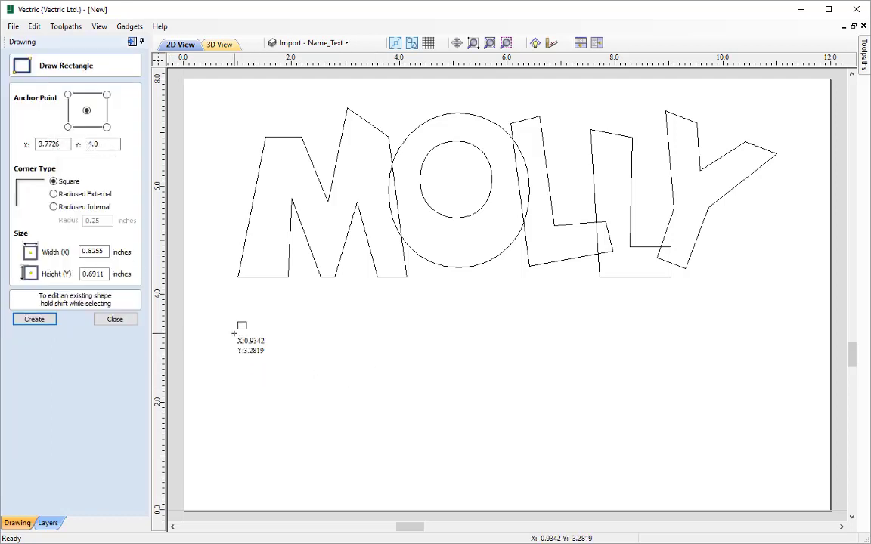
drag(233, 334, 271, 367)
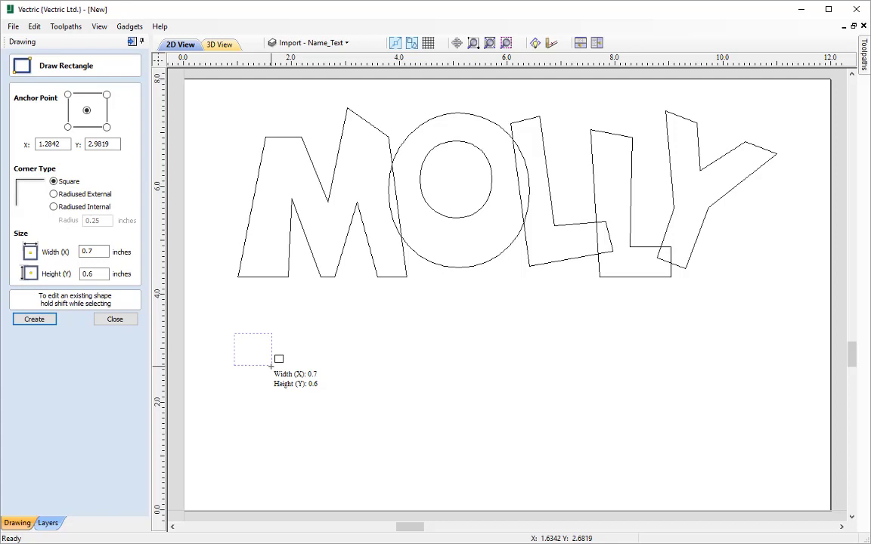
drag(270, 367, 797, 446)
- Set the rectangle to 11 inches wide and 2 inches high with external corner radii of 0.5 inches
double_click(105, 251)
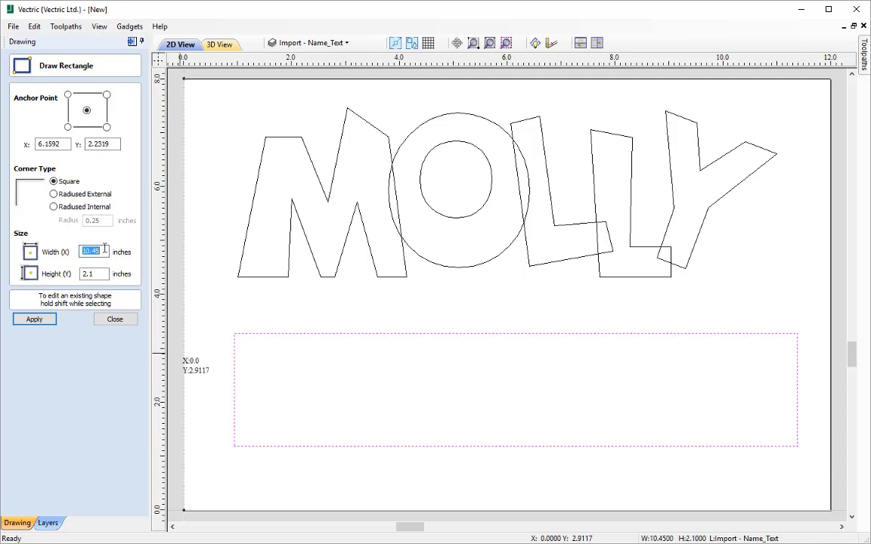
text(11)
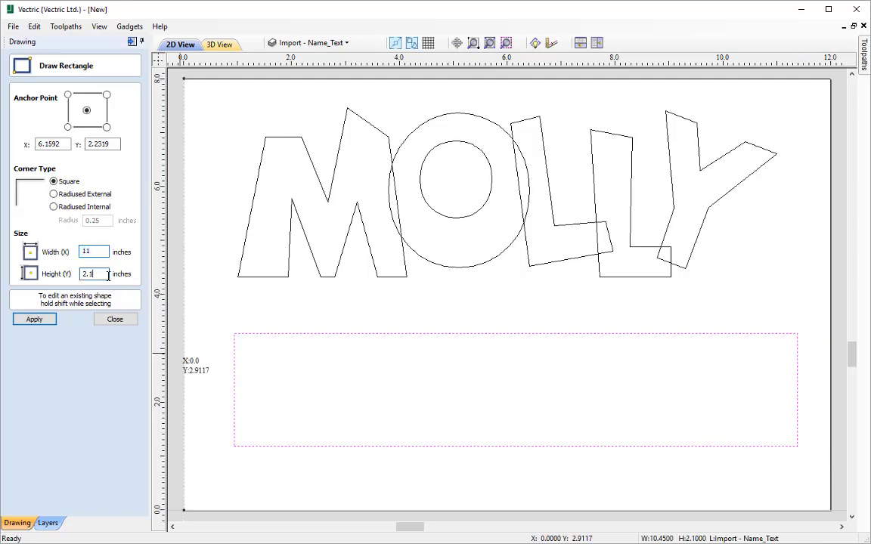
double_click(106, 275)
text(2)
click(54, 194)
double_click(81, 220)
text(0.5)
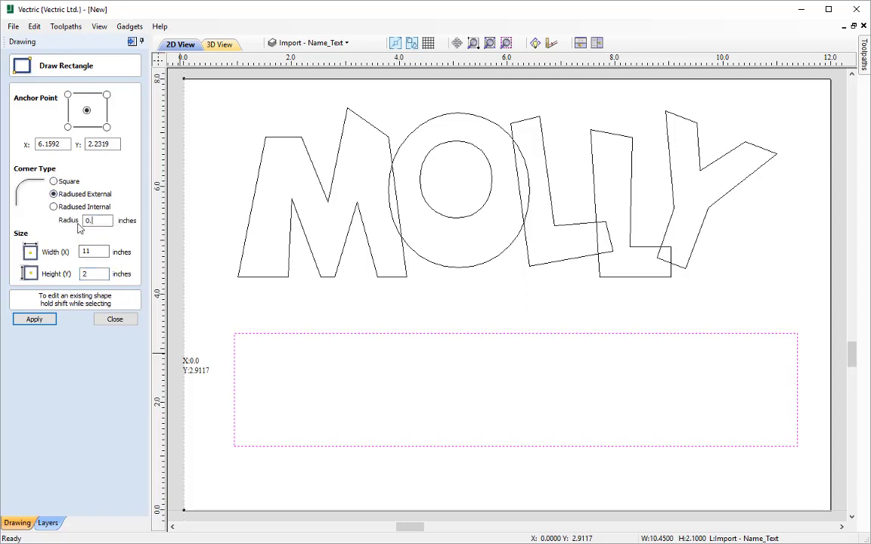
click(33, 320)
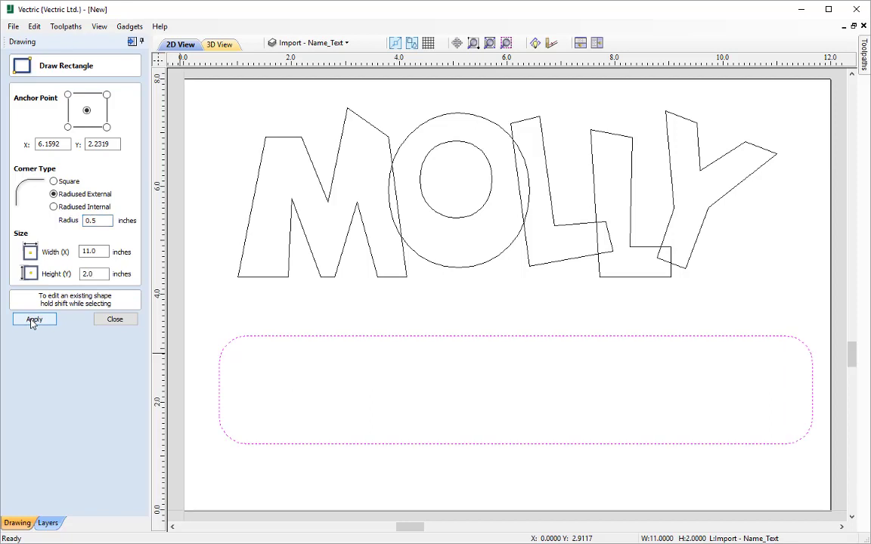
click(113, 320)
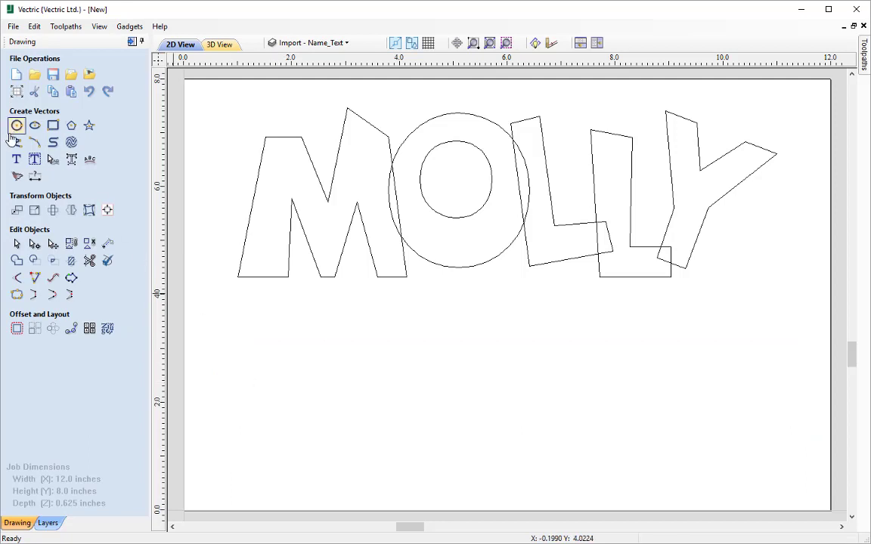
- Draw a rectangle 11 by 2 inches with 0.5-inch external corner radii below the lettering
click(53, 125)
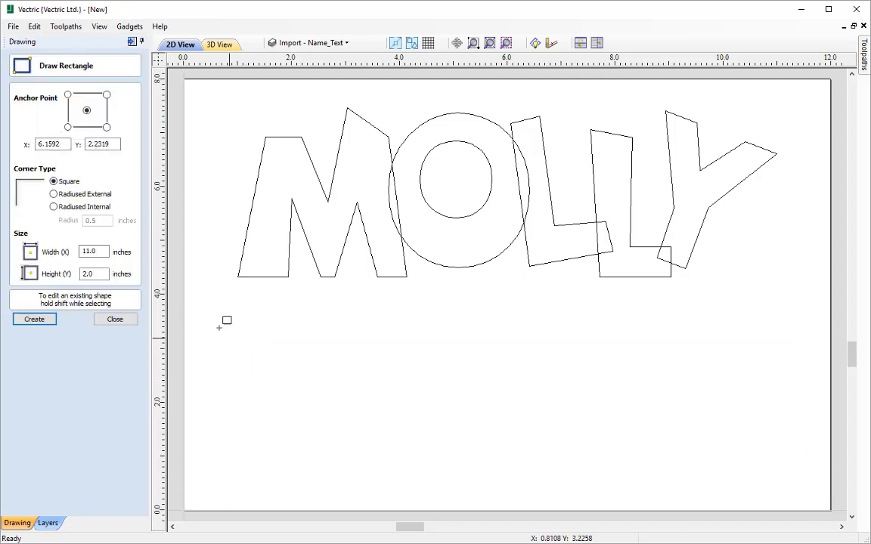
drag(220, 327, 279, 361)
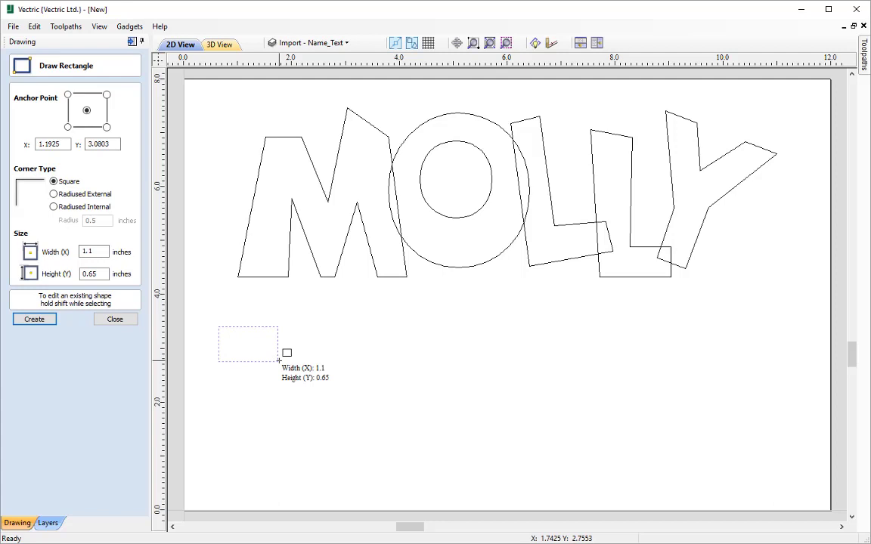
text(5r)
text(11w2h)
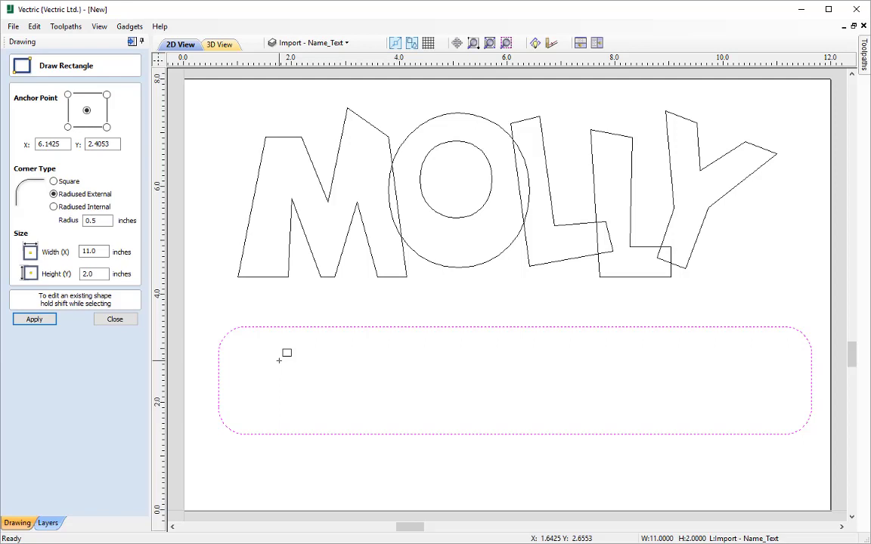
click(114, 319)
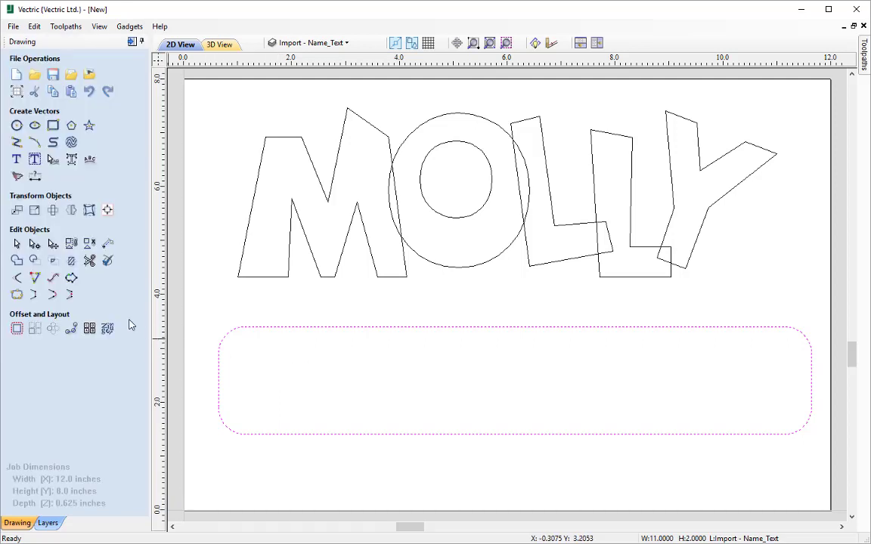
- Centre the rounded rectangle horizontally in the material
click(108, 212)
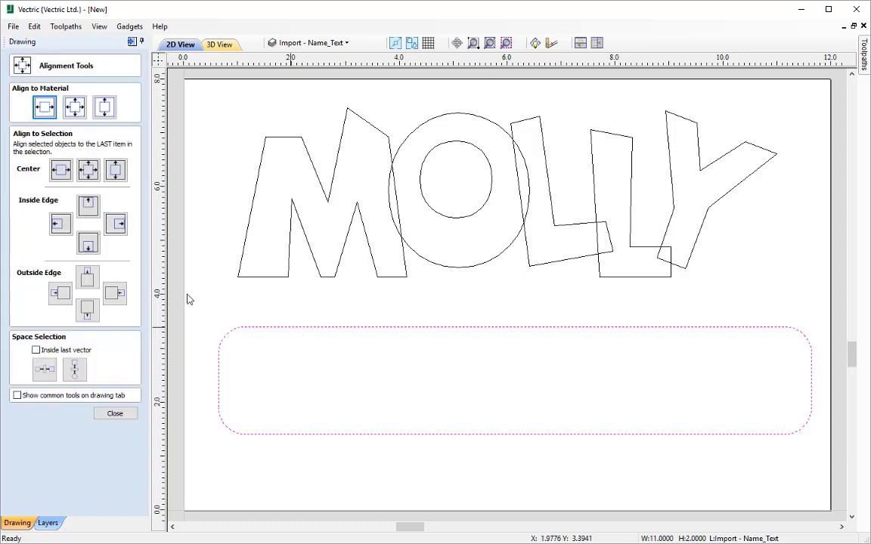
click(46, 108)
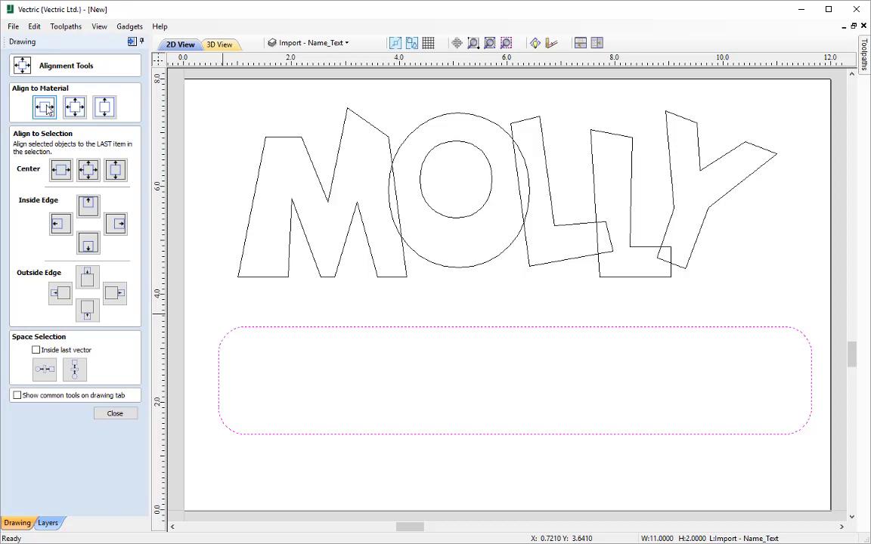
click(117, 416)
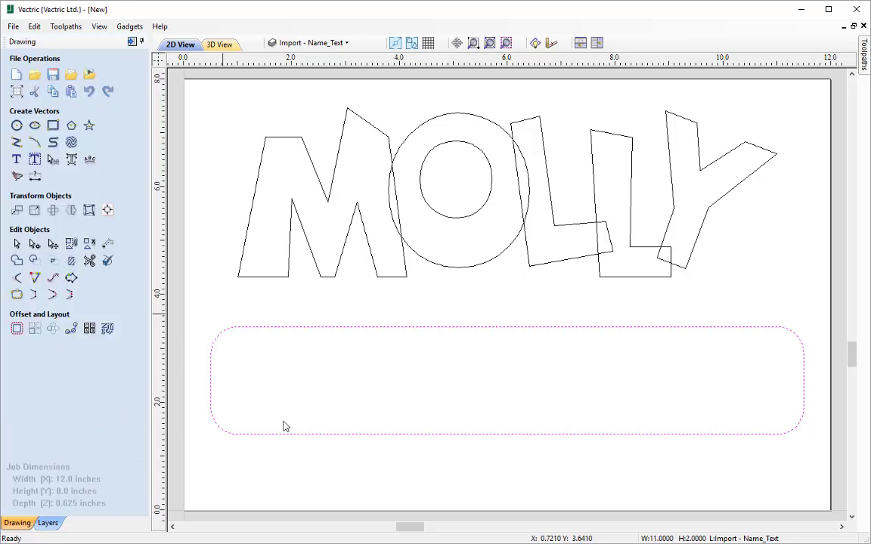
- Move the rounded rectangle straight down so its centre sits at about Y 1.76 inches, and deselect it
click(539, 328)
click(507, 378)
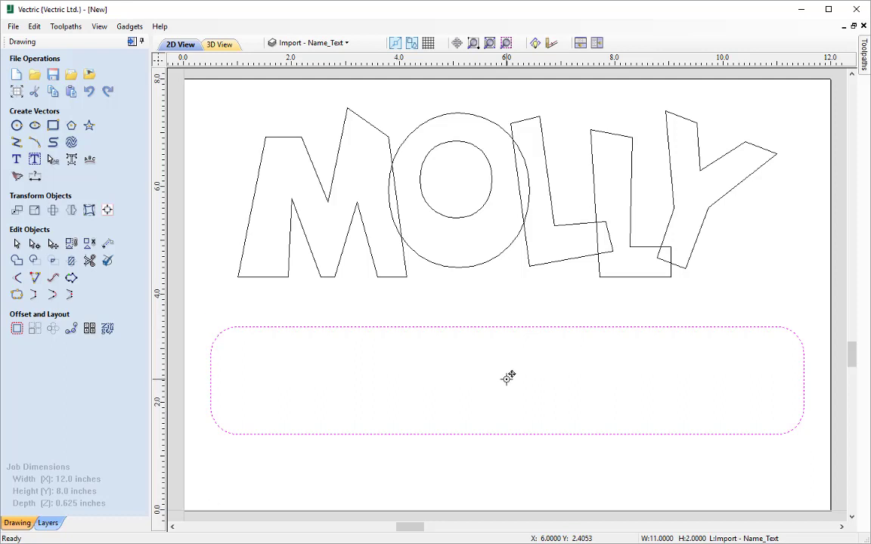
drag(508, 378, 507, 416)
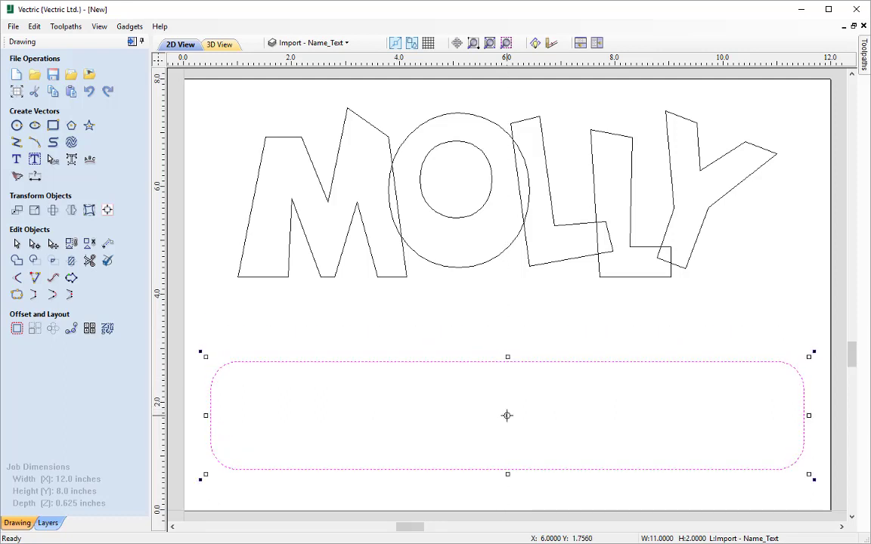
click(429, 325)
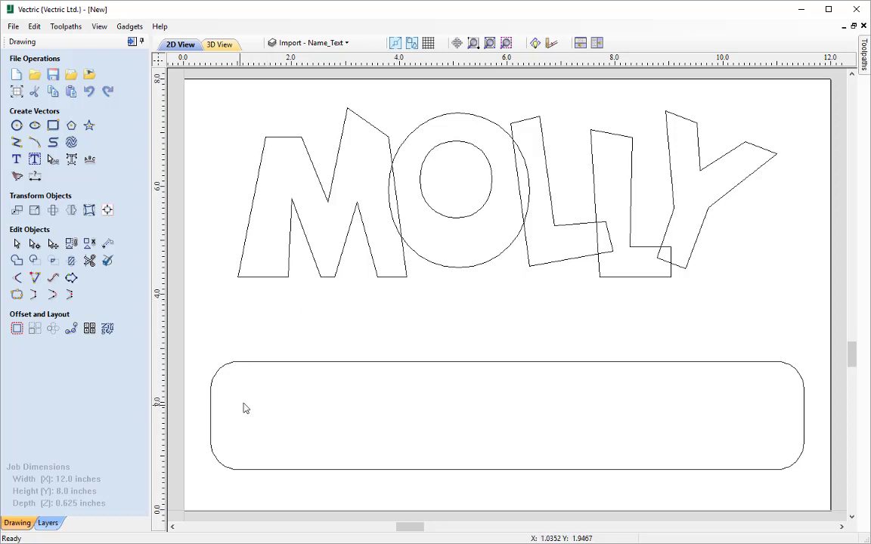
- Create a square-cornered rectangle 0.5 inches wide and 0.375 inches high as a tab, at the default position inside the rounded base
click(53, 125)
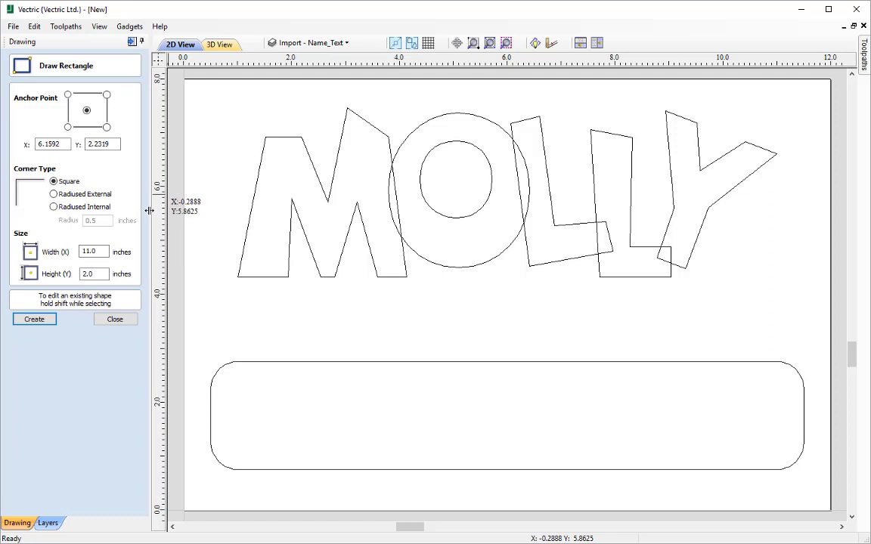
click(91, 252)
text(0.5)
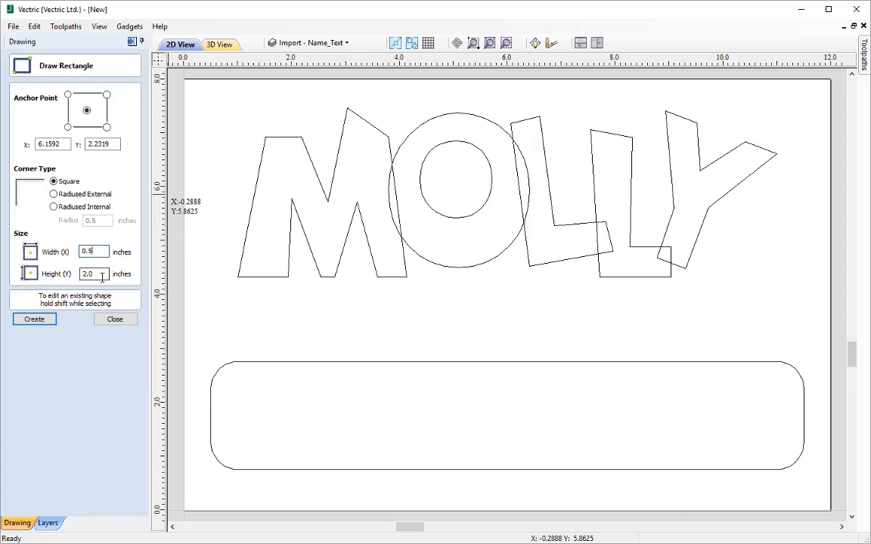
key(Tab)
text(0.)
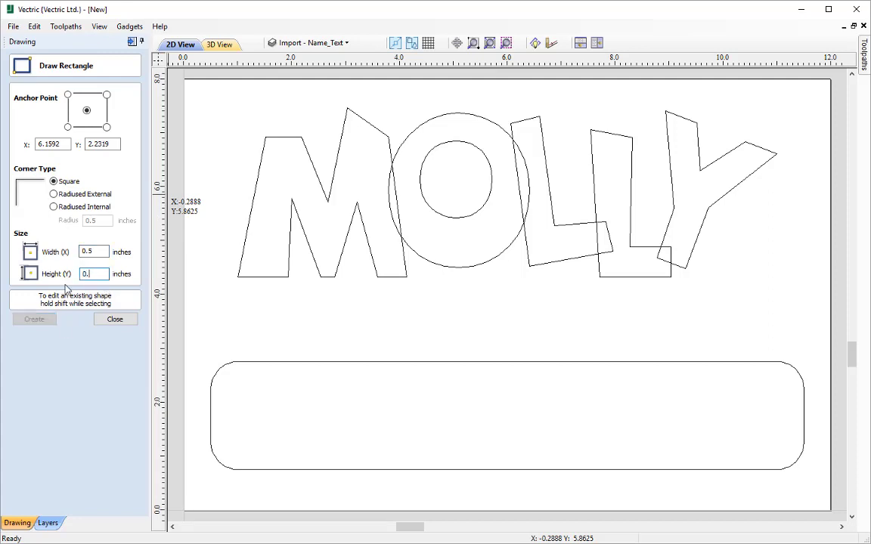
text(375)
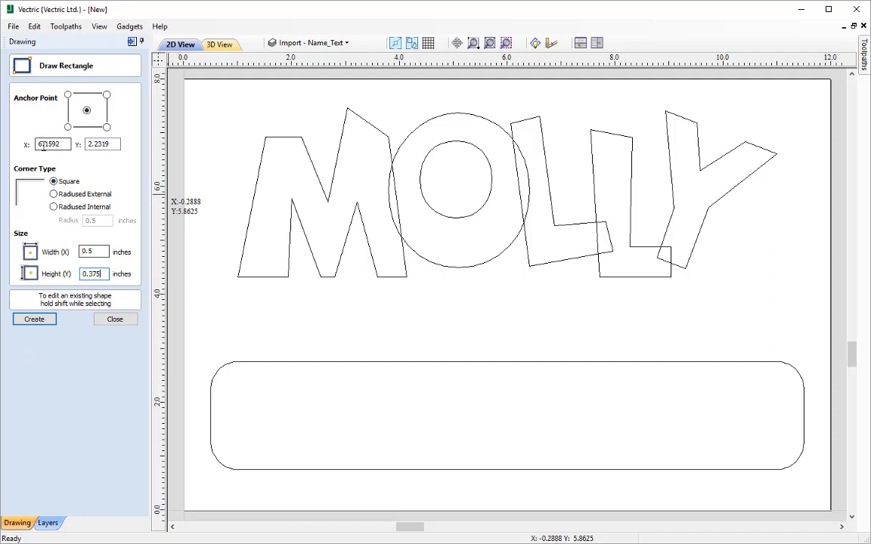
click(35, 319)
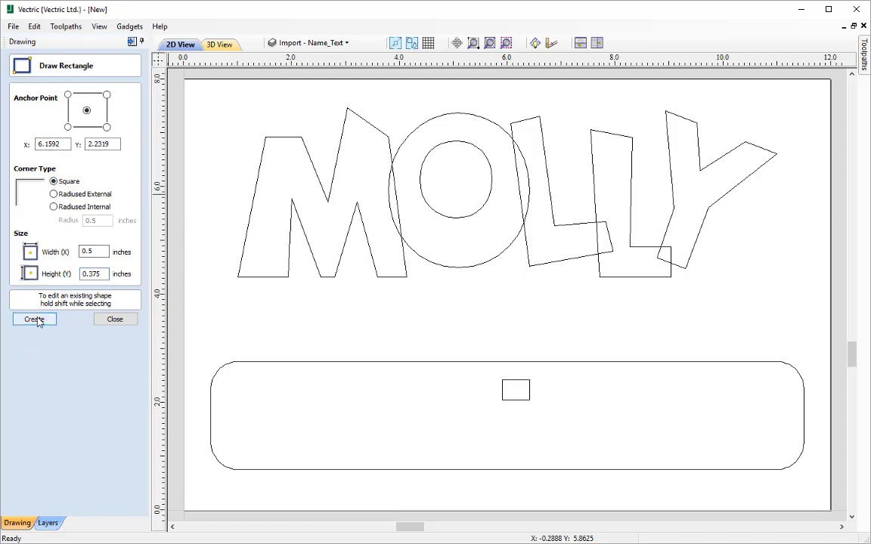
click(115, 320)
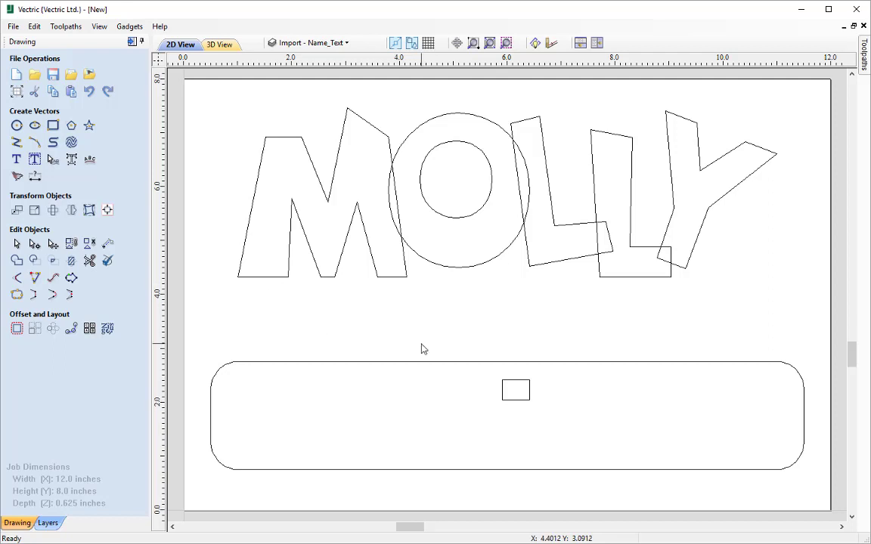
- Move the small tab rectangle so its top edge sits centred against the bottom edge of the M's left leg
click(523, 402)
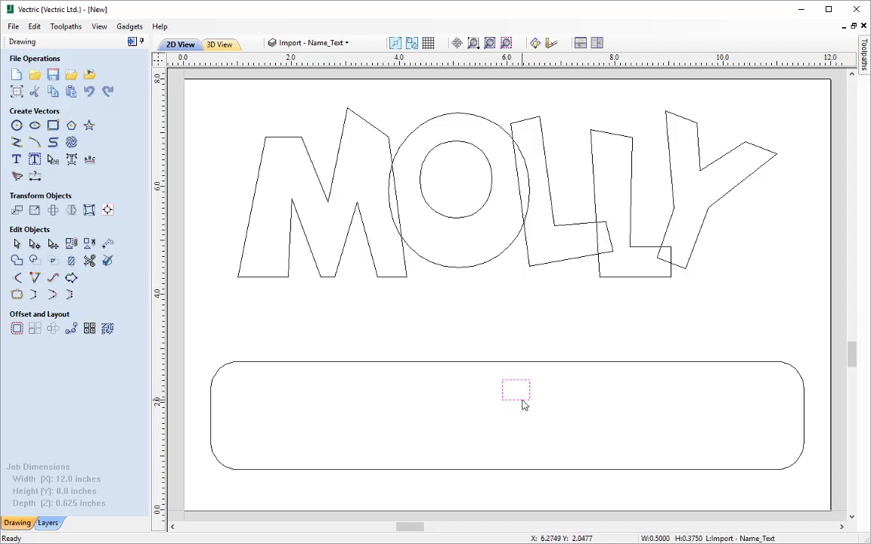
click(521, 402)
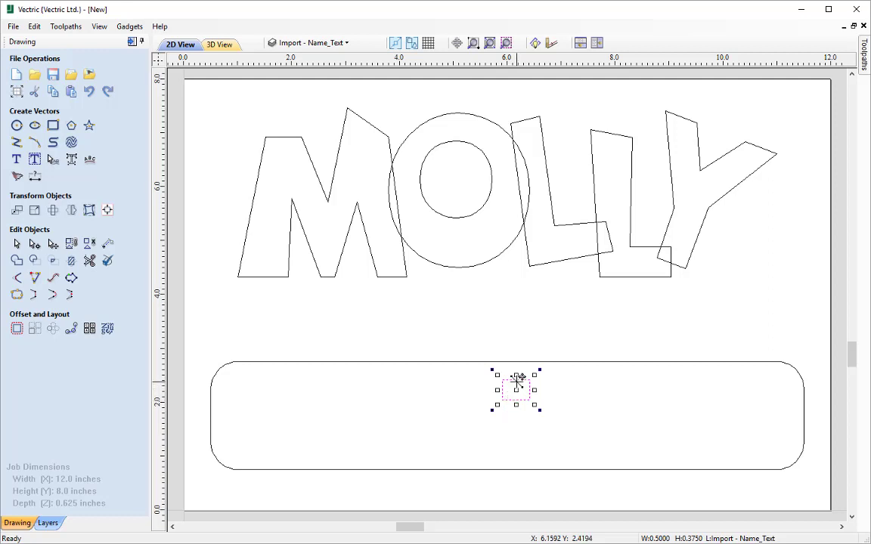
drag(518, 377, 263, 277)
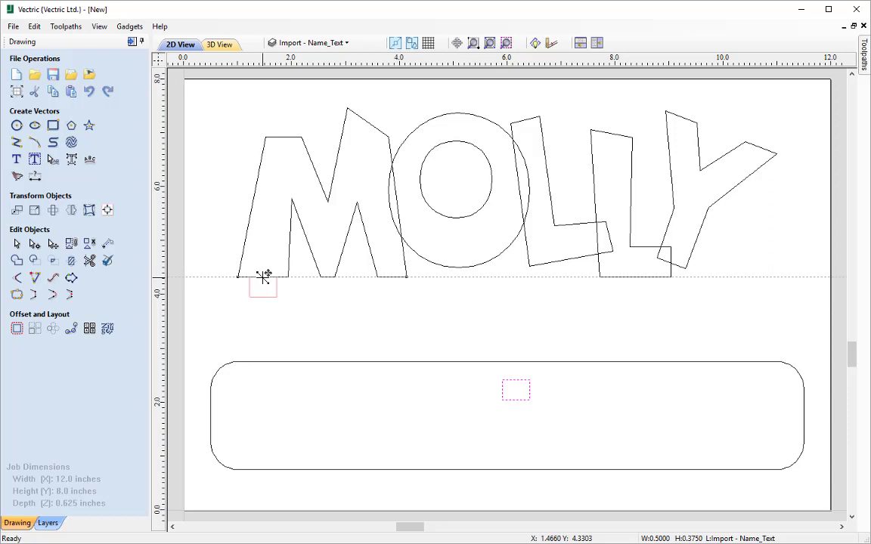
drag(263, 277, 237, 278)
click(263, 276)
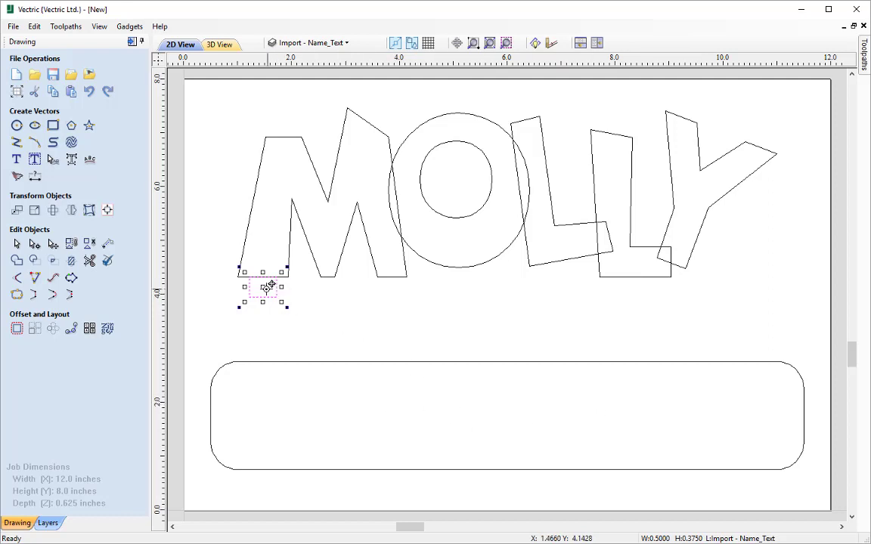
- Place a copy of the tab centred under the second L's bottom edge, keeping the tab under the M, and deselect it
drag(265, 284, 265, 283)
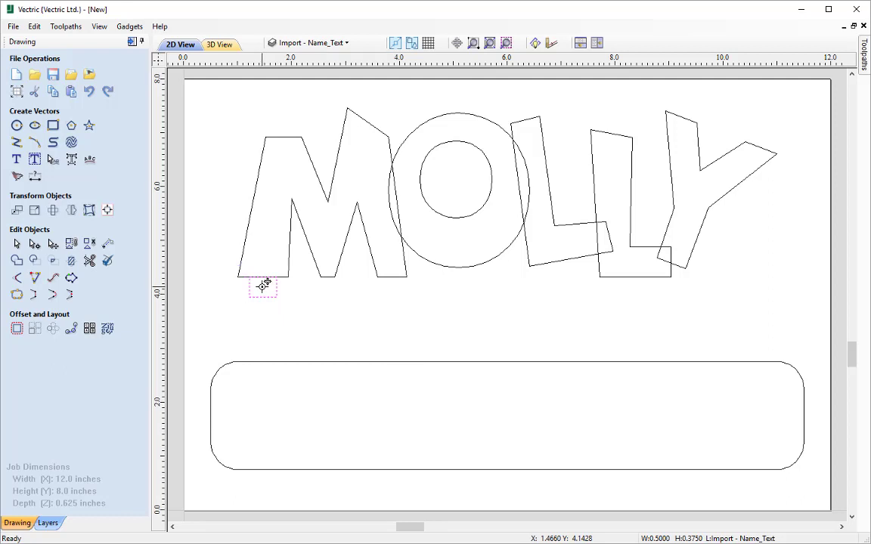
drag(265, 284, 636, 277)
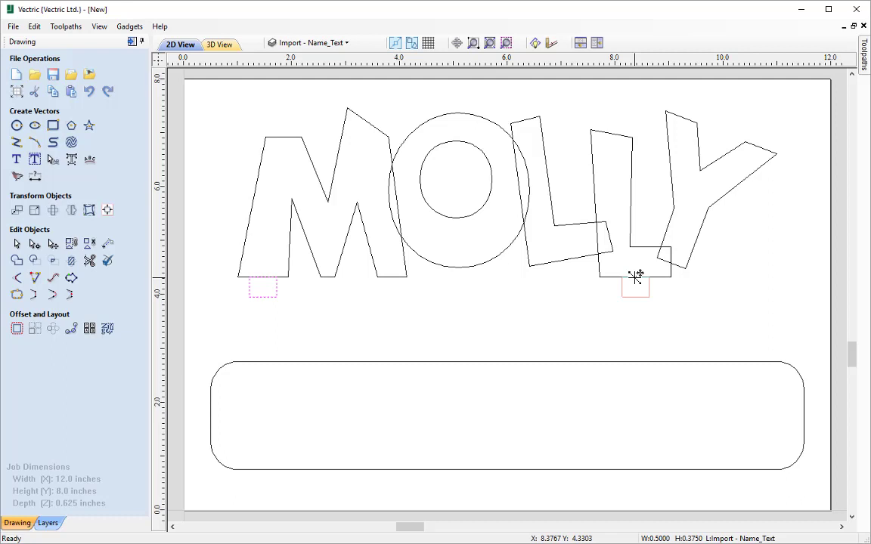
click(636, 277)
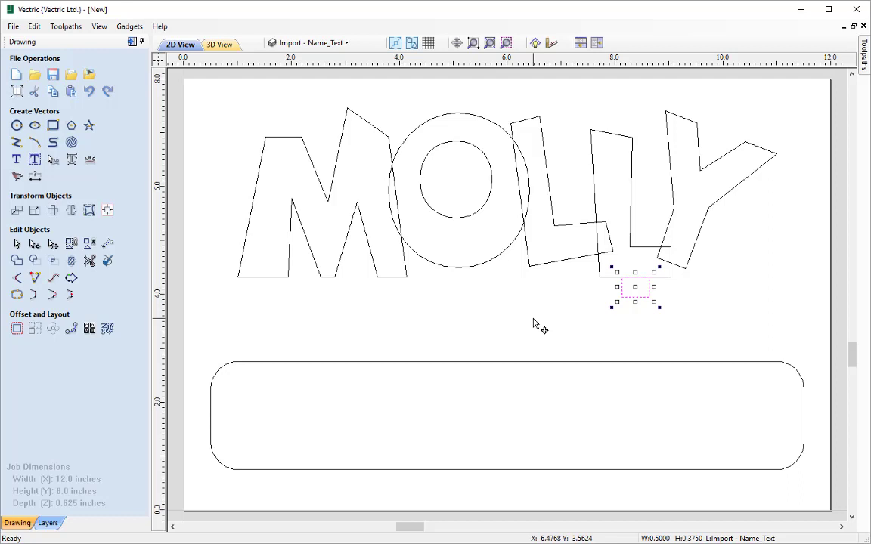
key(ctrl+z)
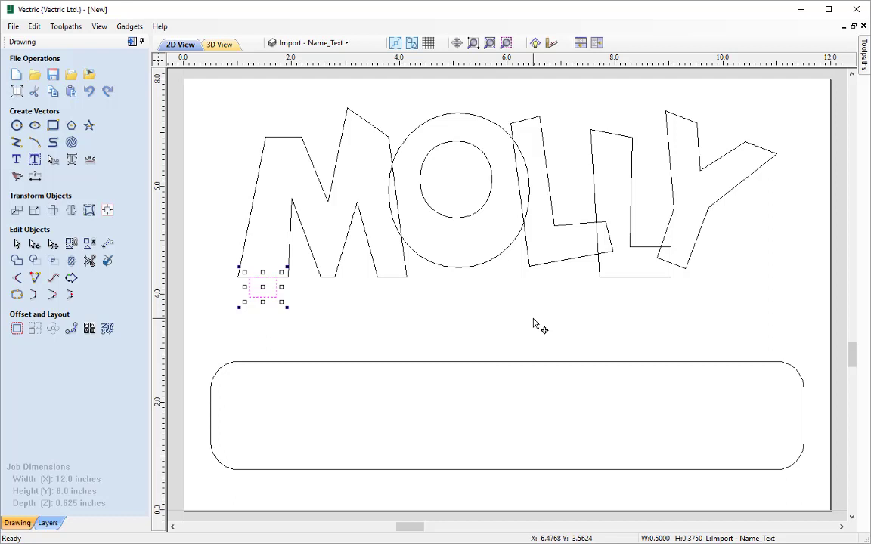
key(ctrl+v)
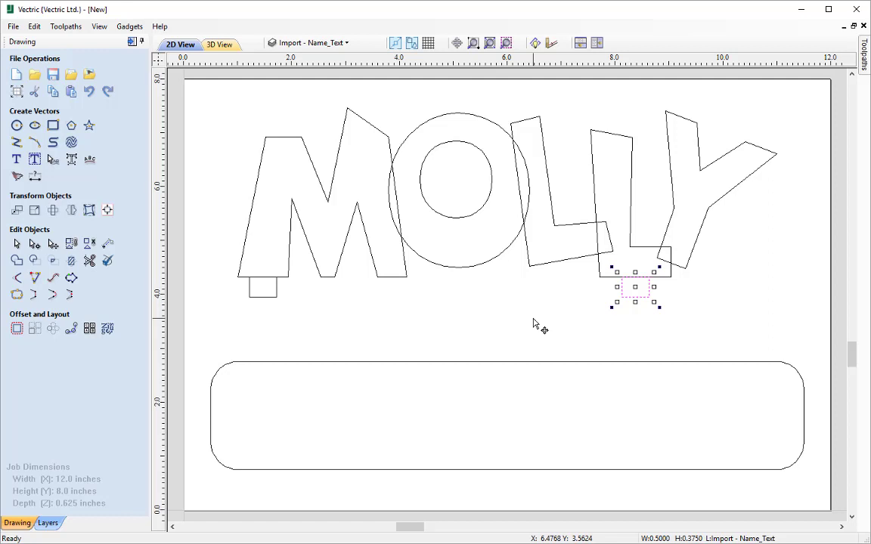
key(Escape)
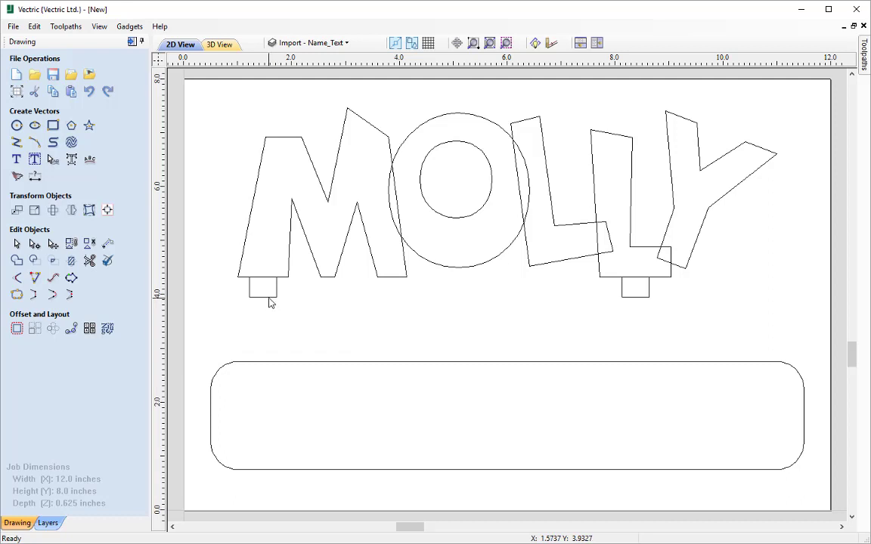
- Draw a square-cornered 0.5 by 0.5 inch rectangle between the M's tab and the rounded base
click(270, 299)
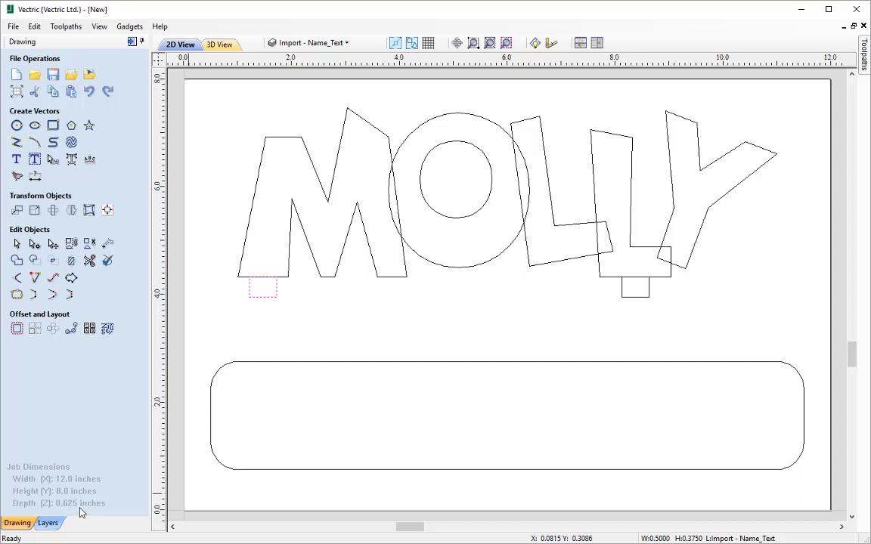
click(219, 352)
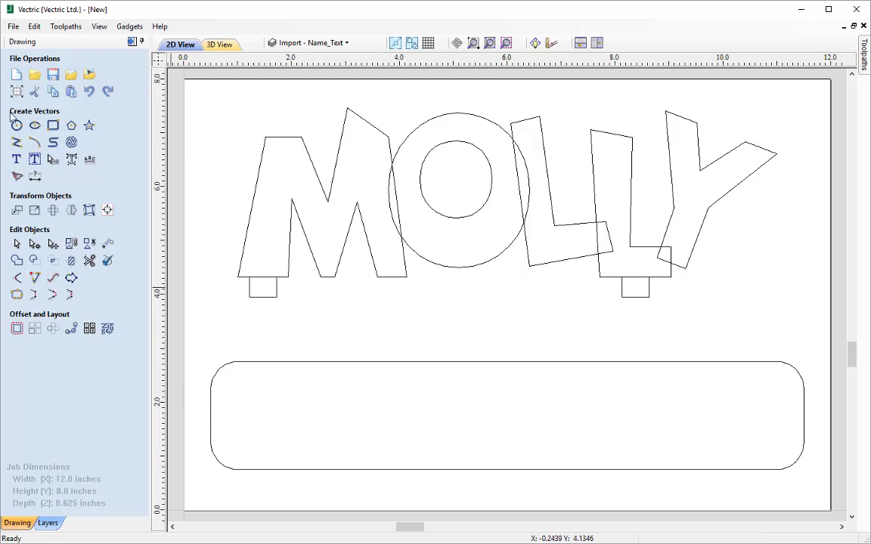
click(53, 125)
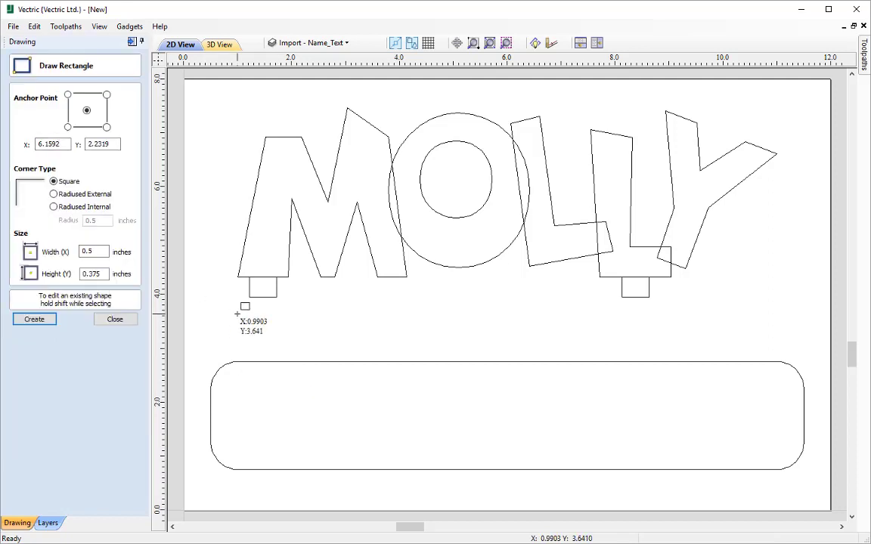
drag(239, 321, 261, 336)
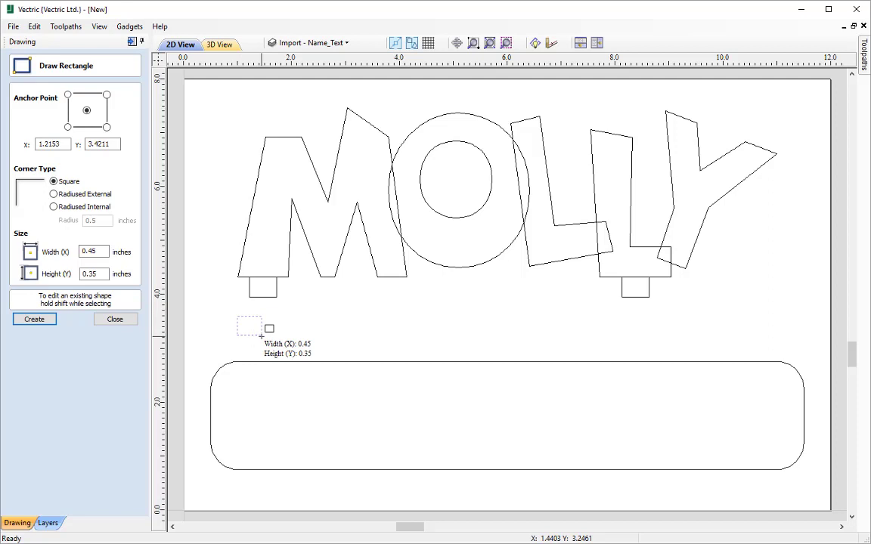
drag(261, 336, 264, 344)
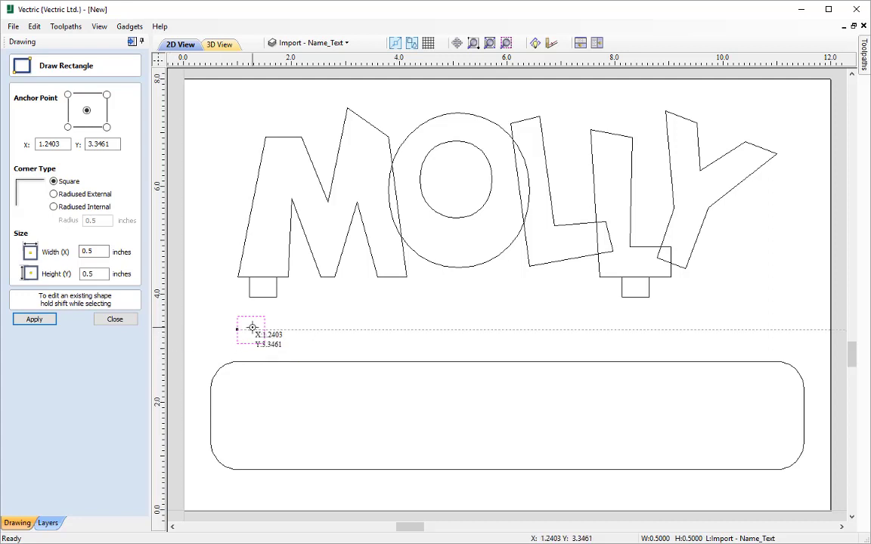
click(115, 319)
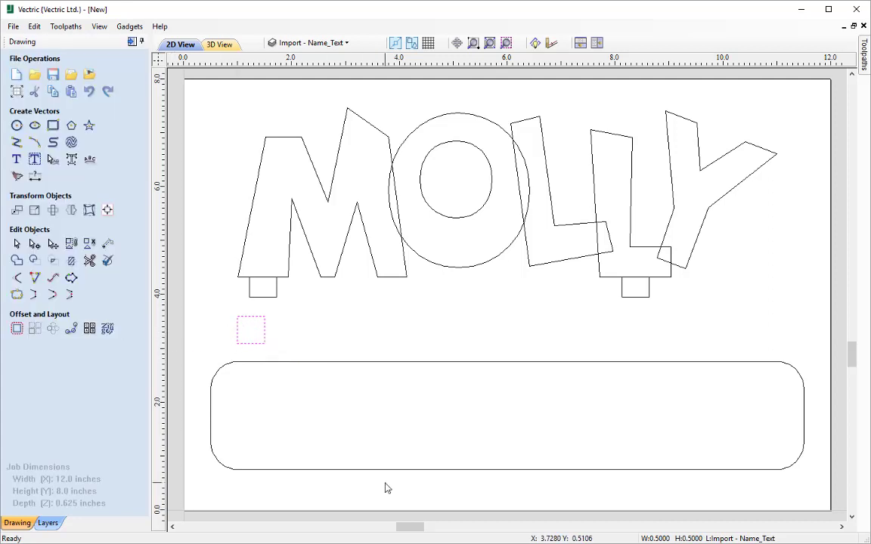
- Move the 0.5-inch square into the rounded base, aligned below the M's tab and centred vertically in the base at X 1.466, Y 1.756
click(258, 344)
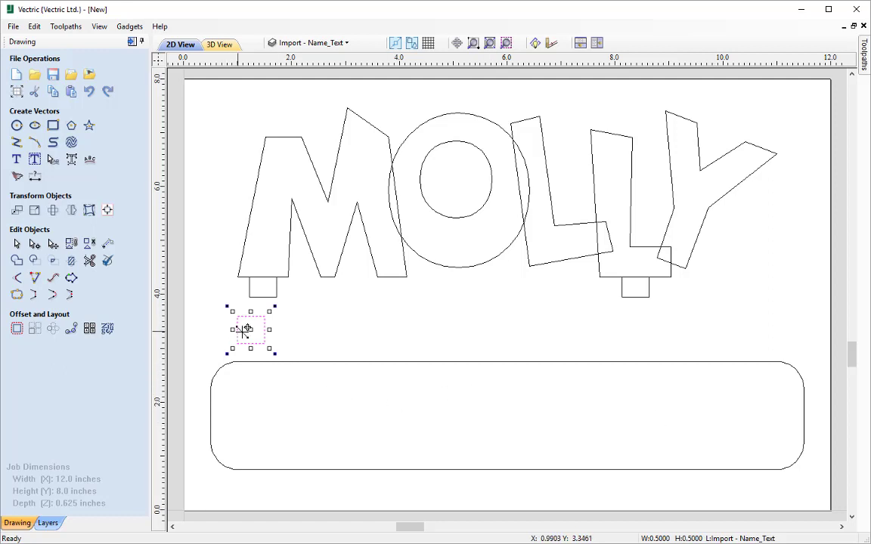
drag(251, 329, 311, 330)
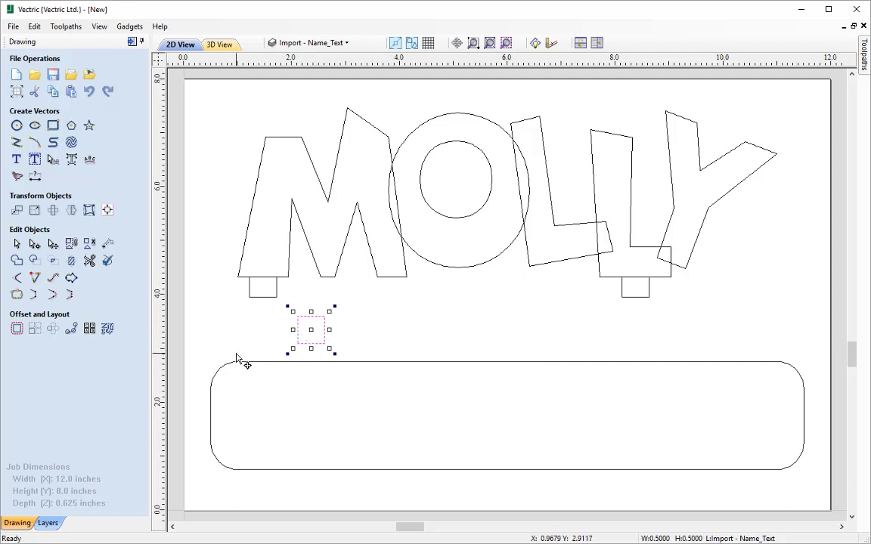
click(314, 327)
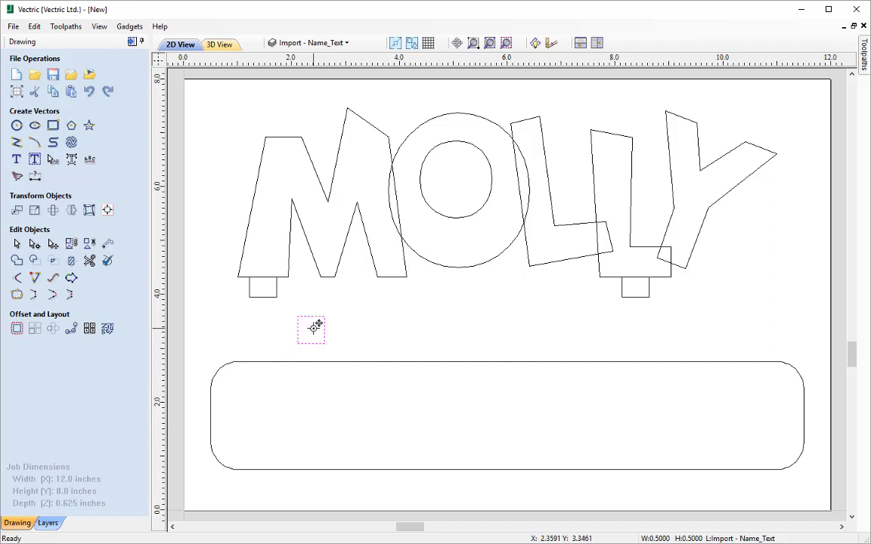
drag(313, 328, 261, 417)
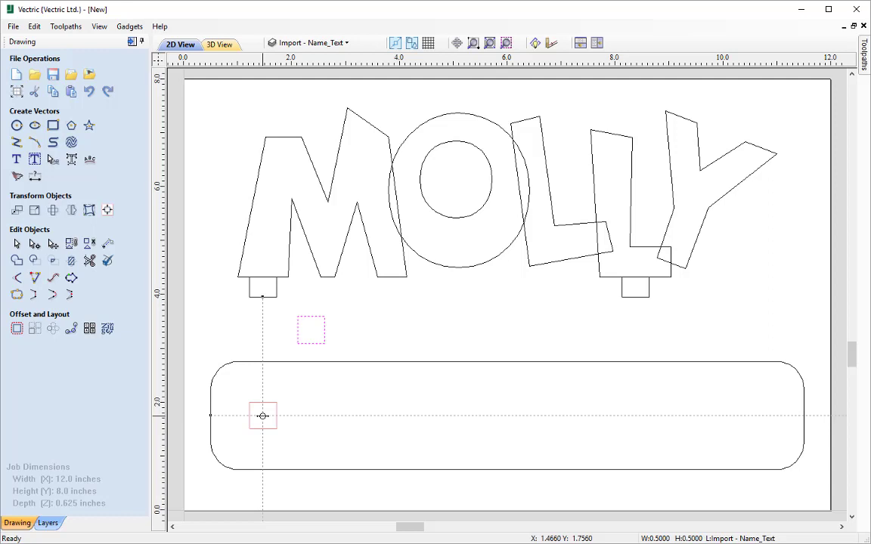
drag(262, 416, 262, 416)
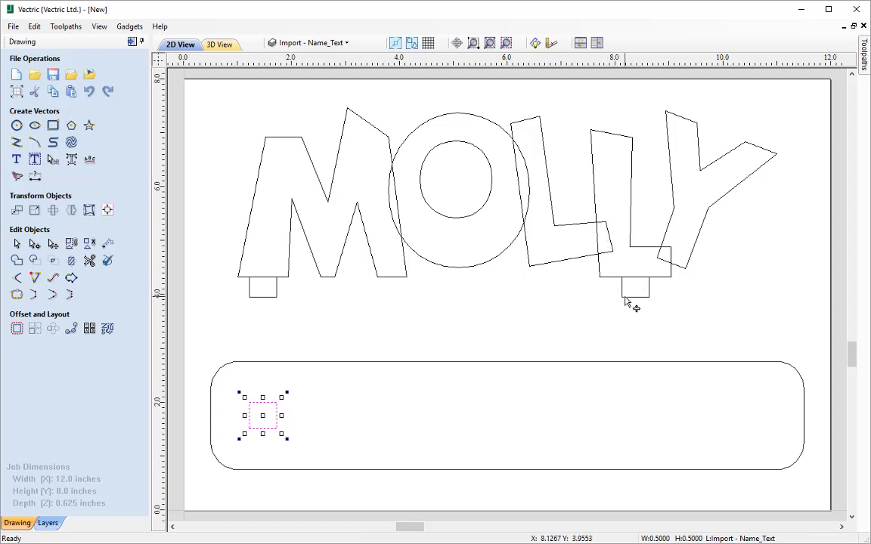
- Copy the square straight across the base to X 8.3767, Y 1.756, aligned below the second L's tab, and deselect it
click(266, 413)
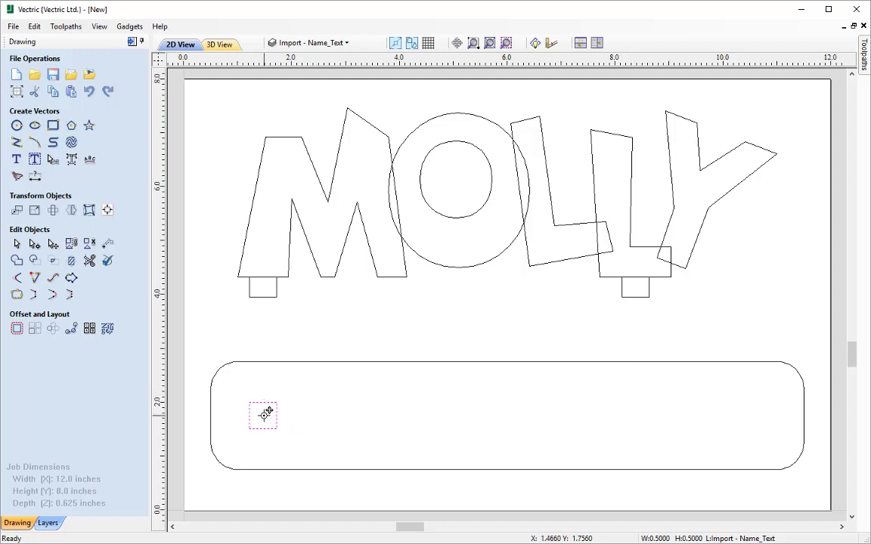
drag(268, 412, 636, 415)
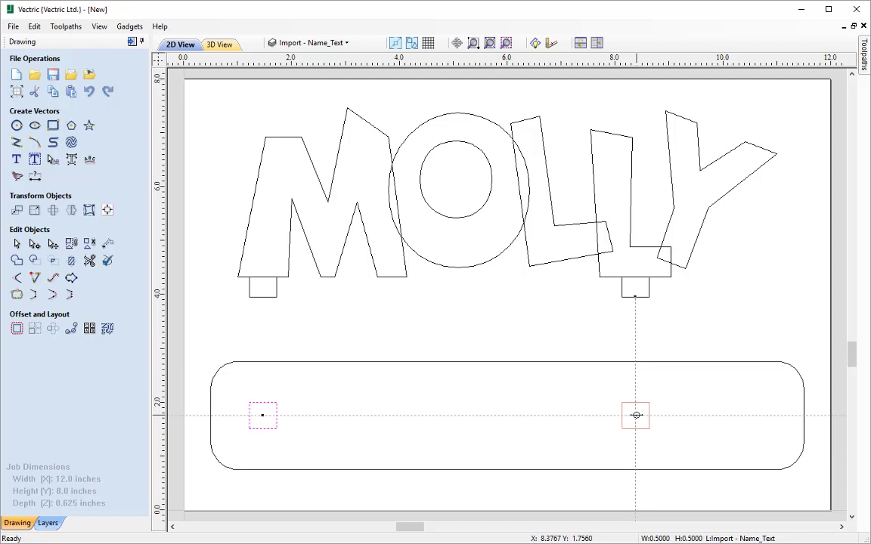
drag(636, 415, 636, 415)
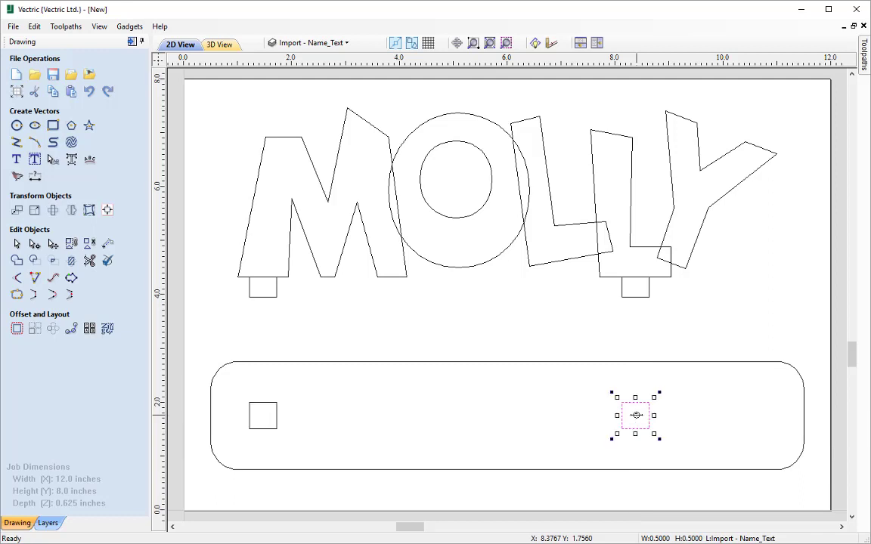
click(700, 395)
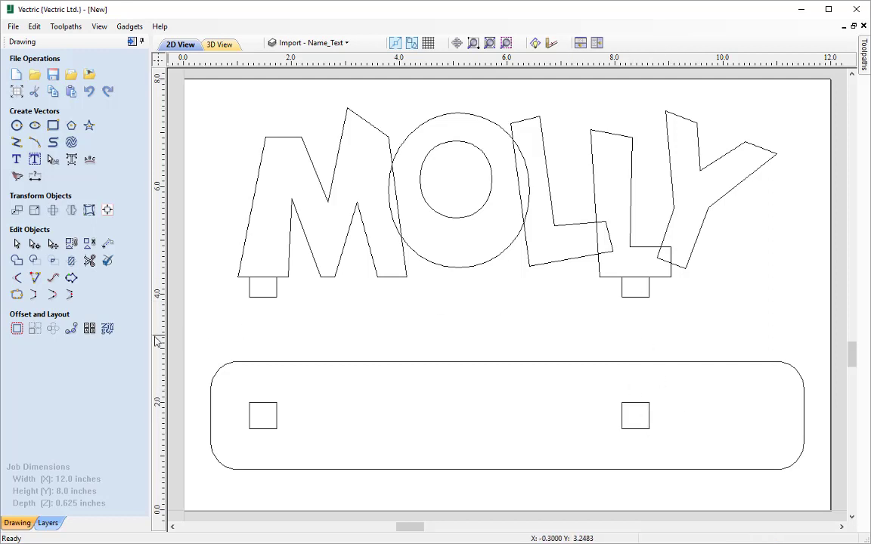
- Place a horizontal guideline at Y 1.756 through the centres of both base squares, and remove it again
drag(161, 308, 138, 306)
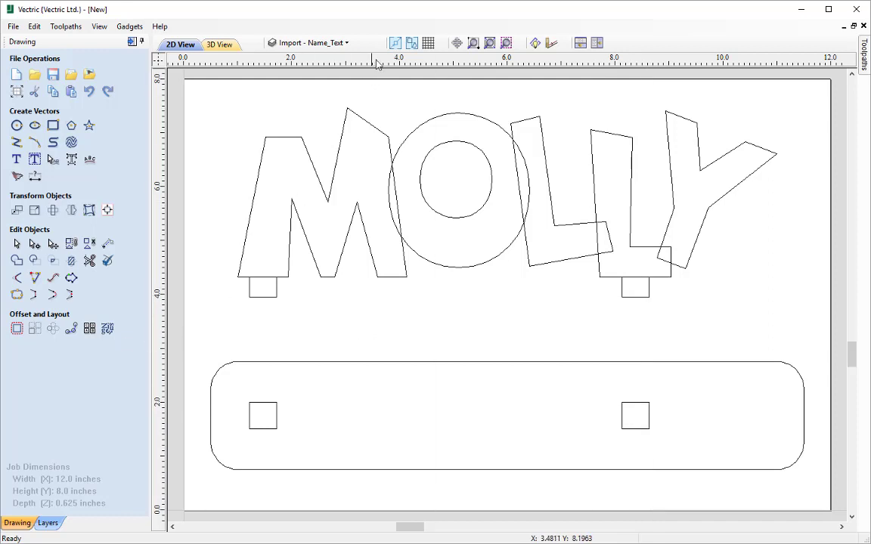
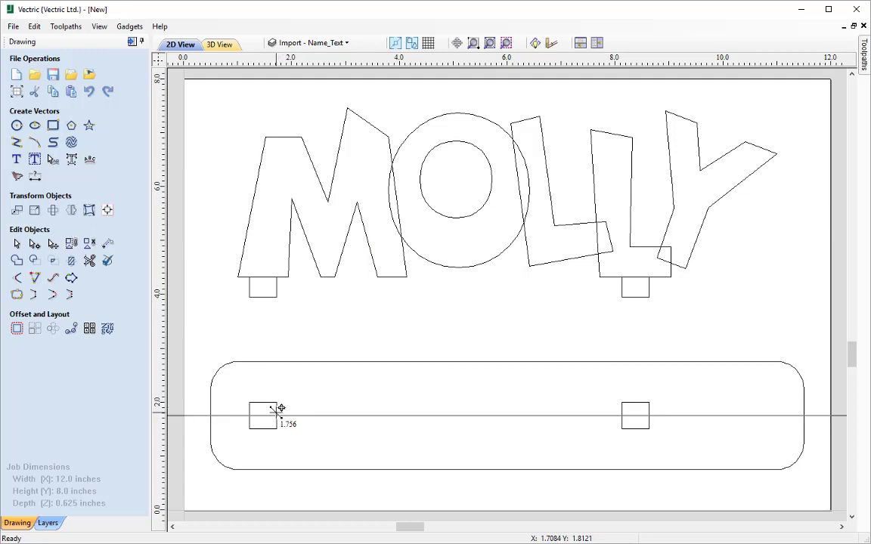
drag(278, 409, 286, 59)
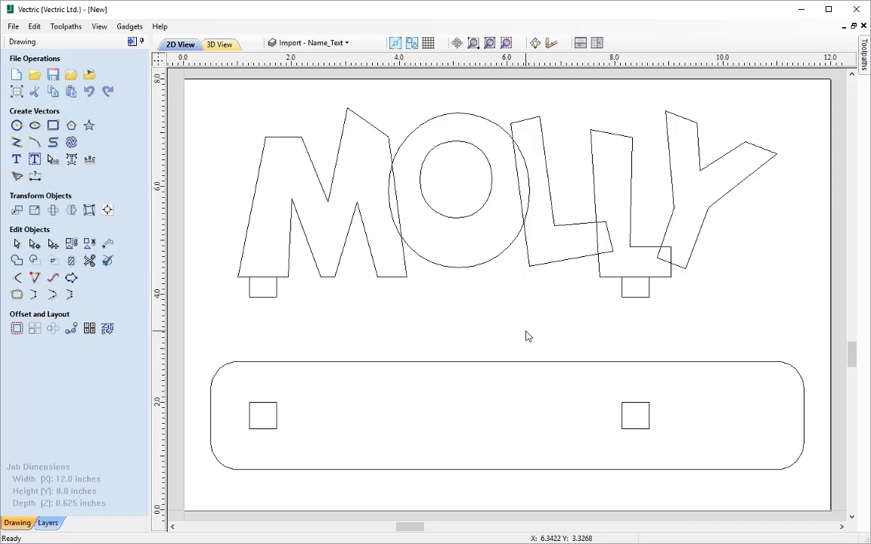
- Delete the unused Layer 1 from the drawing's layers
click(353, 46)
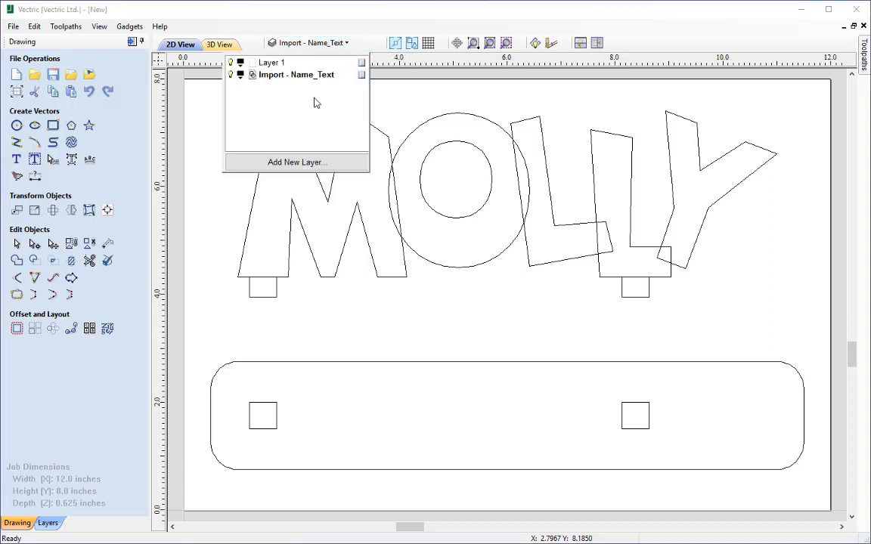
right_click(265, 65)
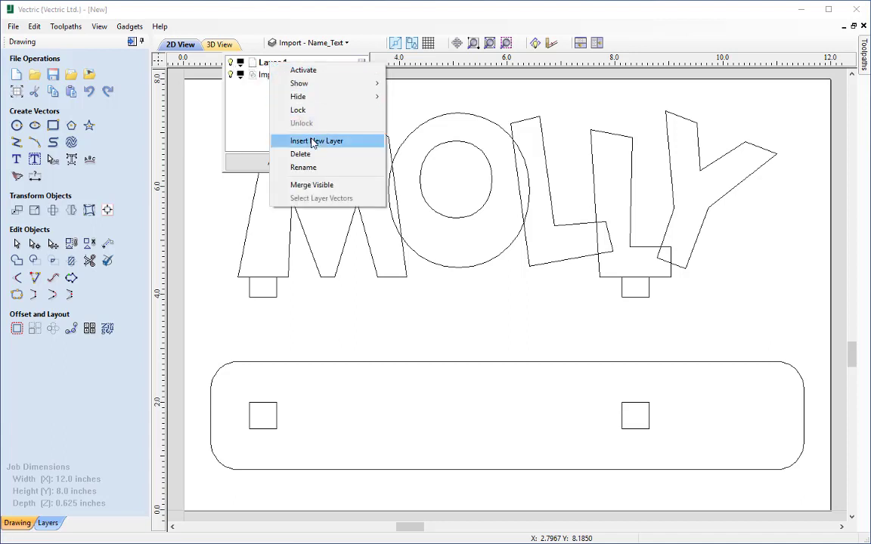
click(302, 155)
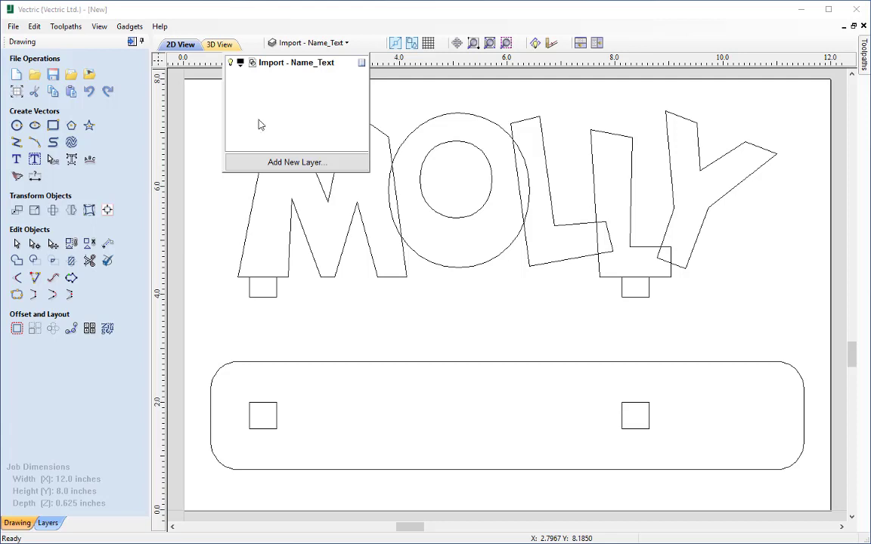
- Rename the layer Import - Name_Text as Cutout and clear the selection of its vectors
double_click(252, 65)
click(252, 64)
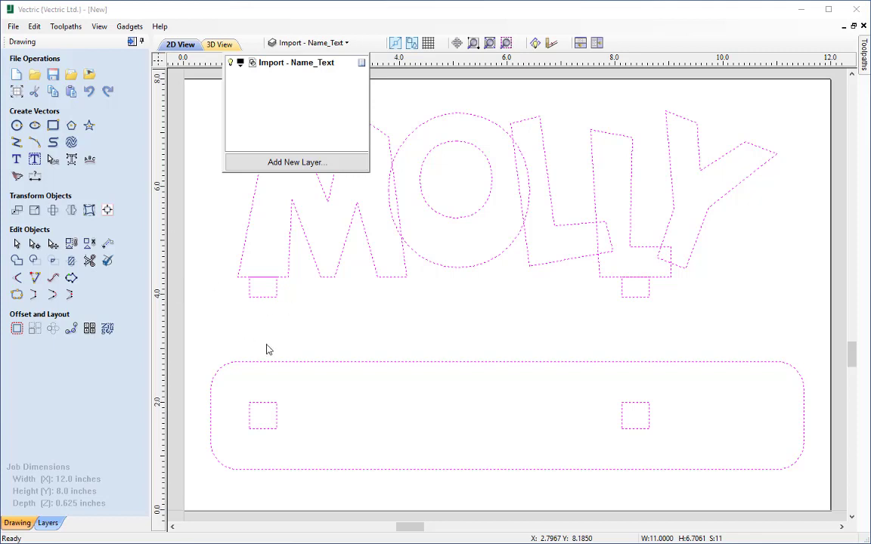
double_click(284, 64)
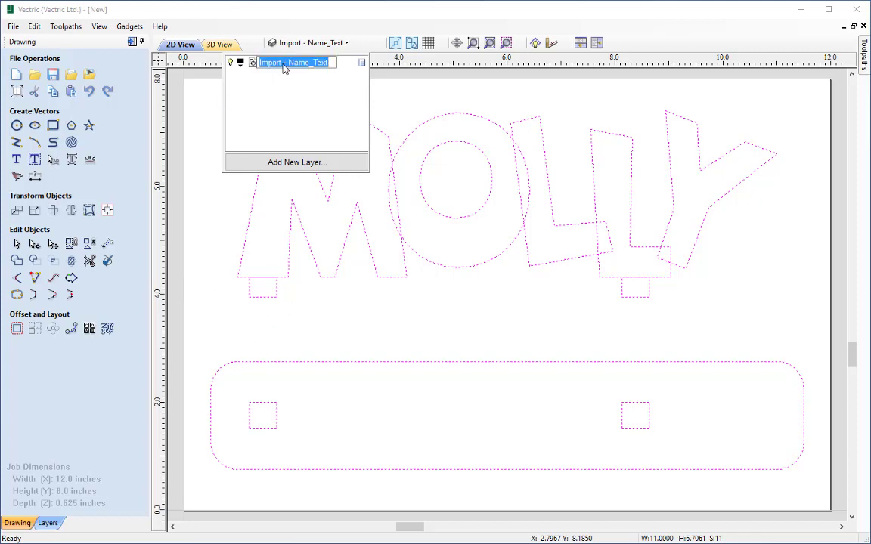
text(Cutout)
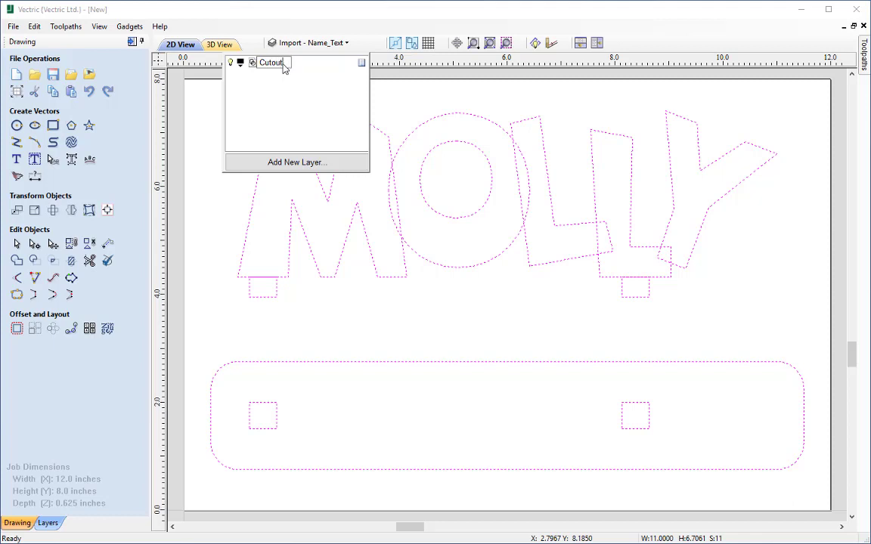
key(Return)
click(226, 216)
click(227, 217)
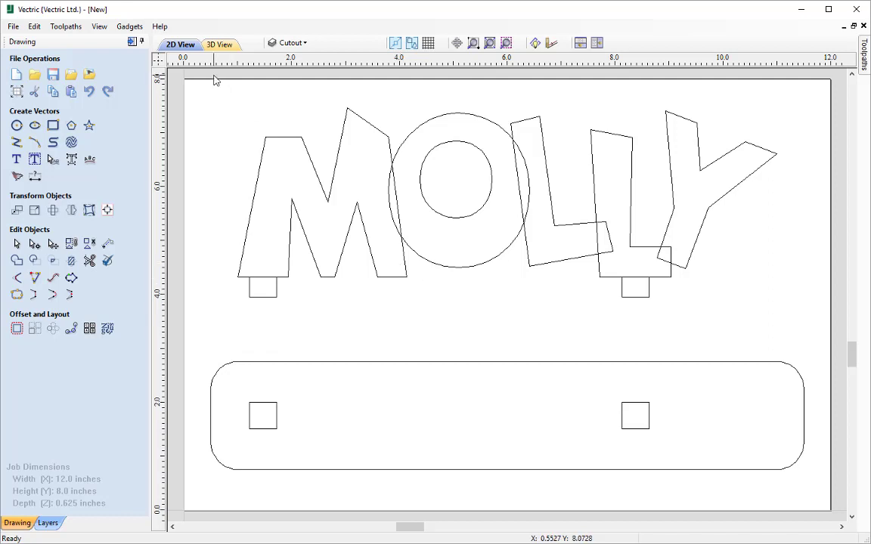
- Copy all the MOLLY letter vectors, without tabs or base, to a new layer named VProfile that is not visible
drag(208, 81, 791, 286)
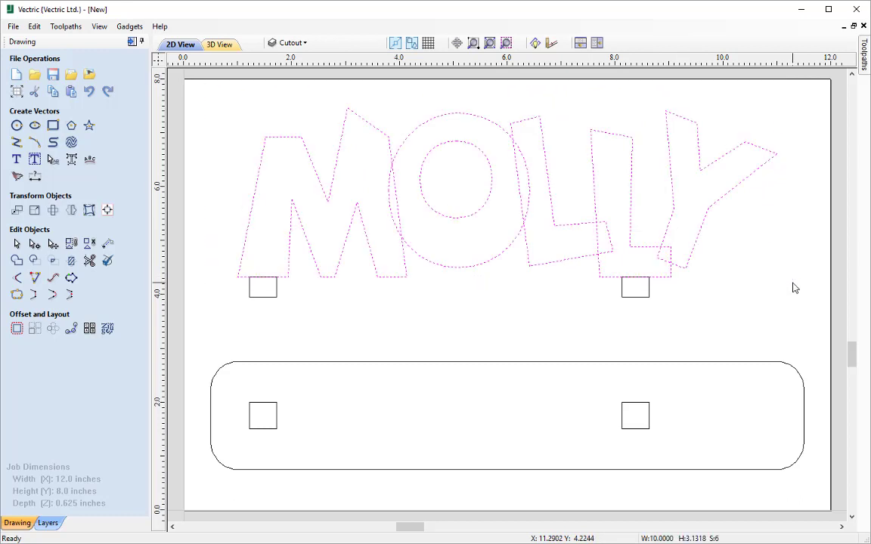
click(799, 270)
drag(786, 222, 216, 176)
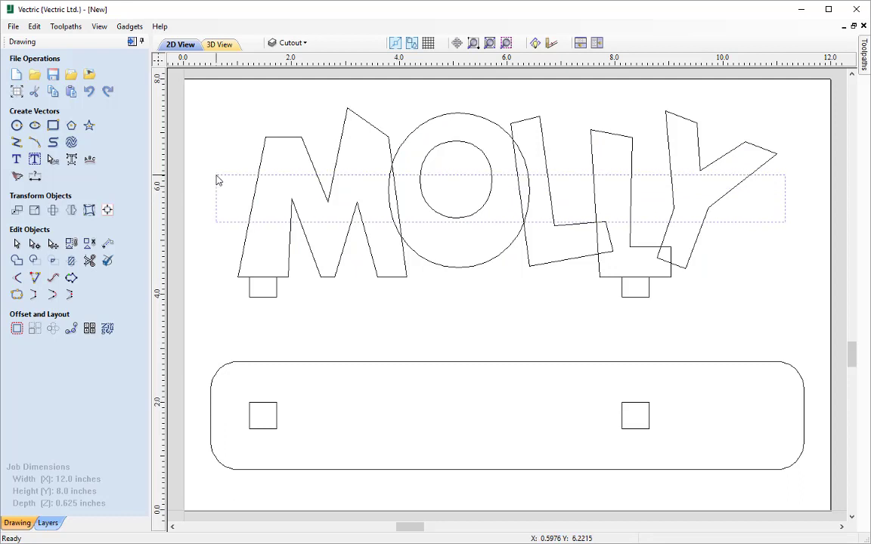
drag(217, 180, 215, 180)
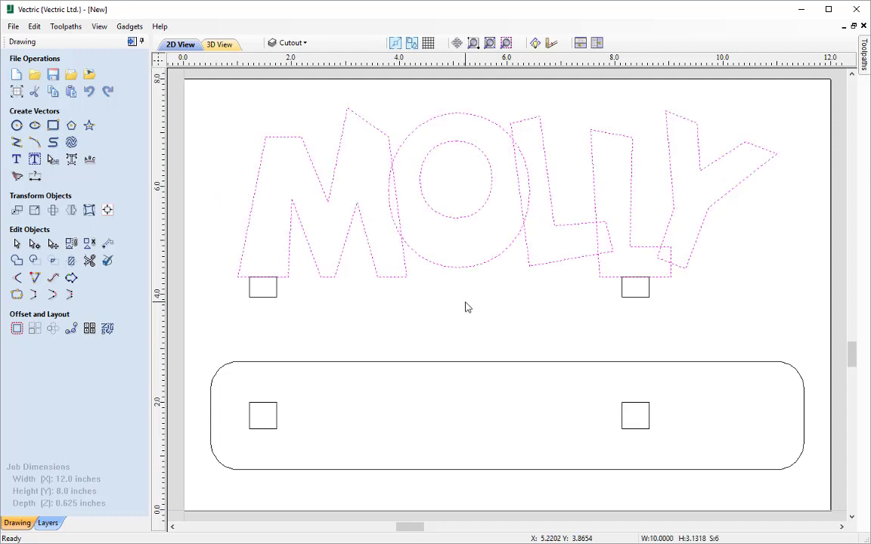
right_click(418, 258)
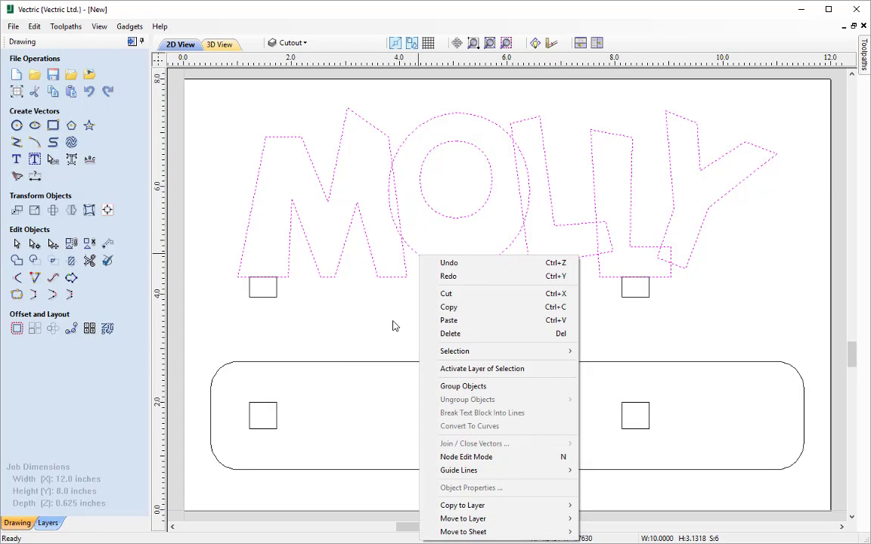
mouse_move(485, 506)
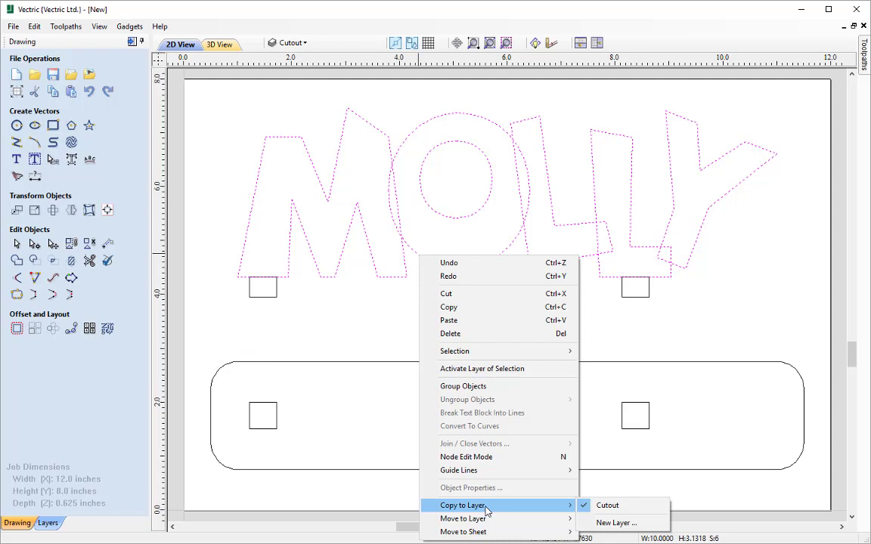
click(616, 524)
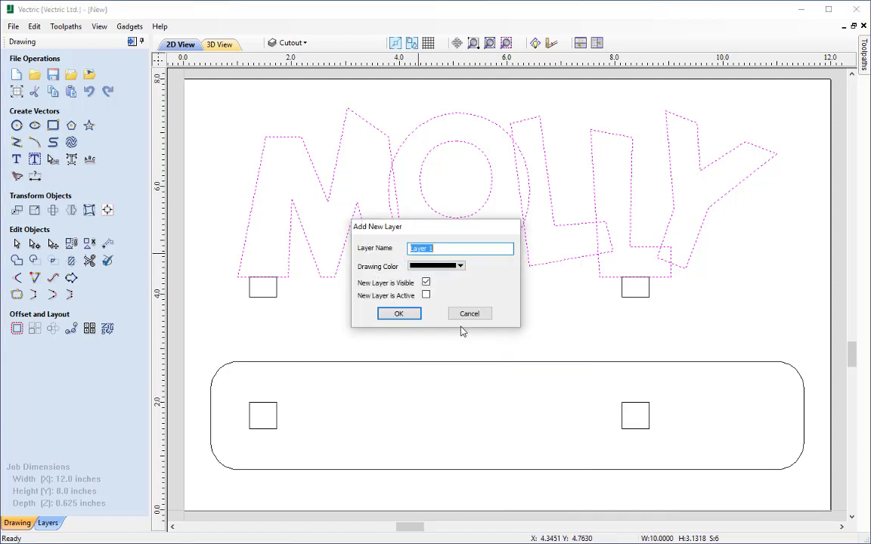
text(VProfile)
click(427, 283)
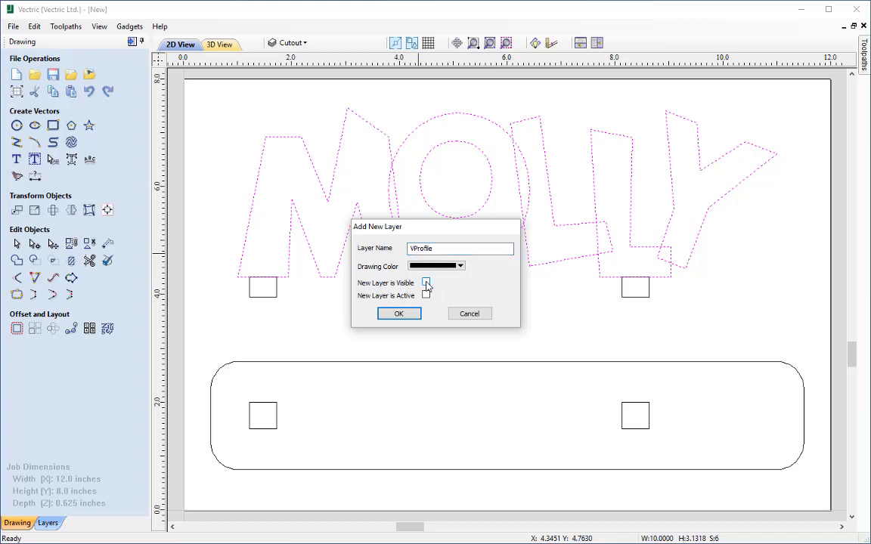
click(400, 316)
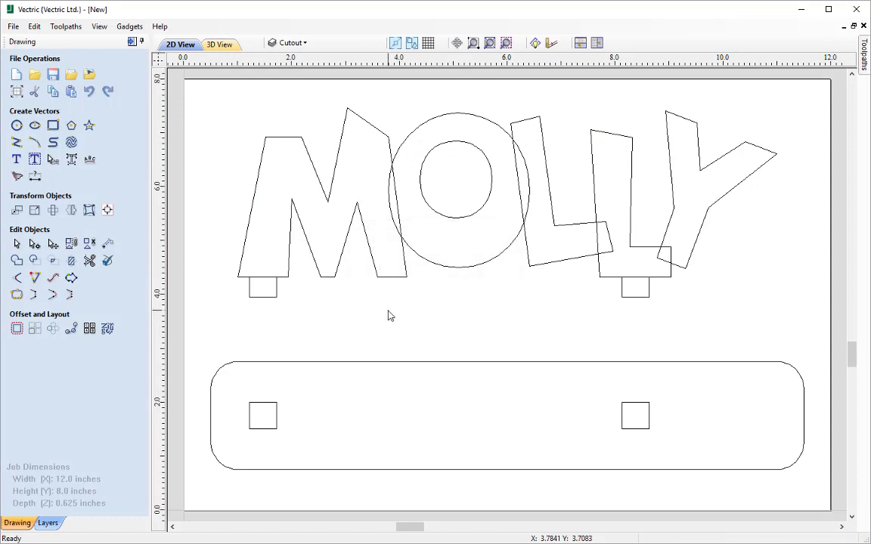
- Copy the two tab rectangles below the letters to a new layer named Pocket Tabs
drag(210, 243, 708, 338)
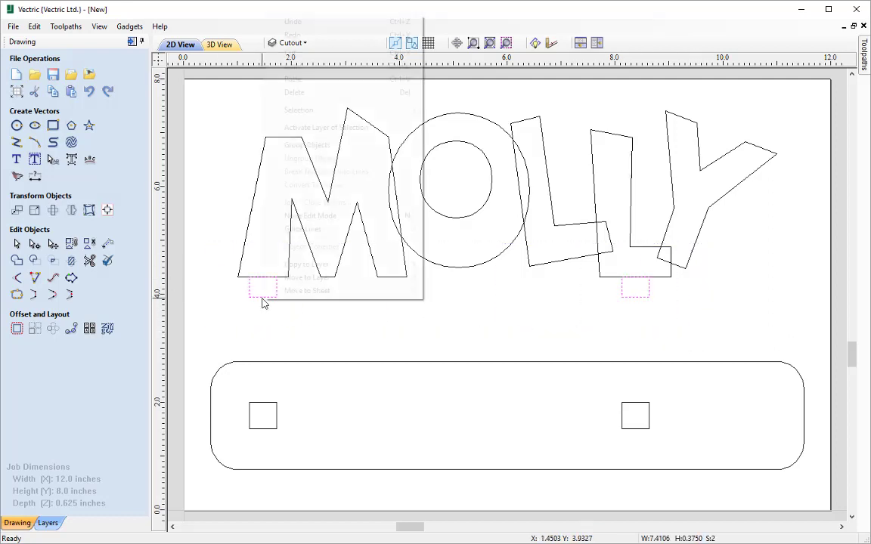
right_click(262, 299)
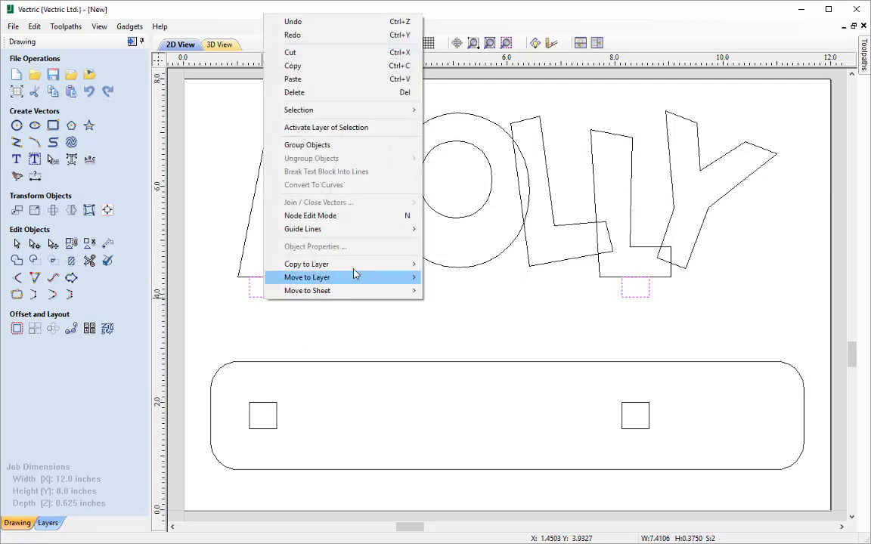
mouse_move(356, 266)
click(469, 295)
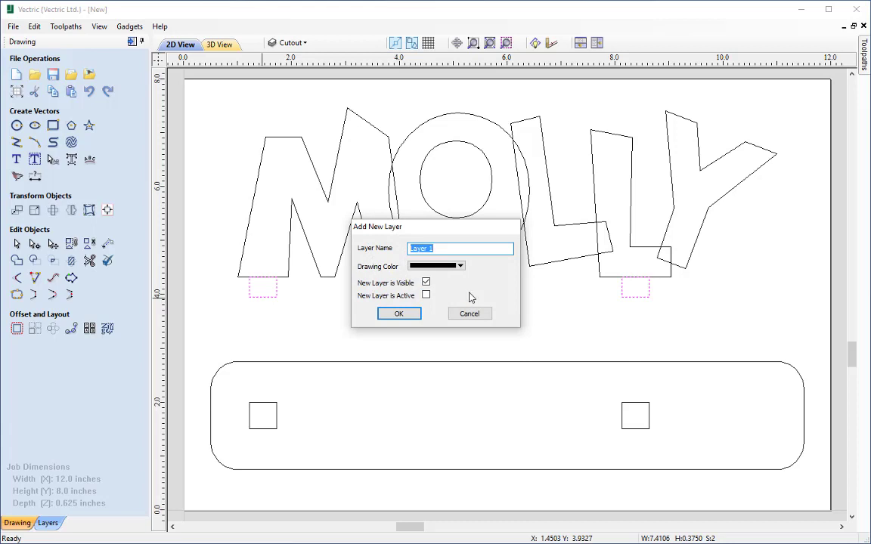
text(Pocket Tabs)
click(400, 315)
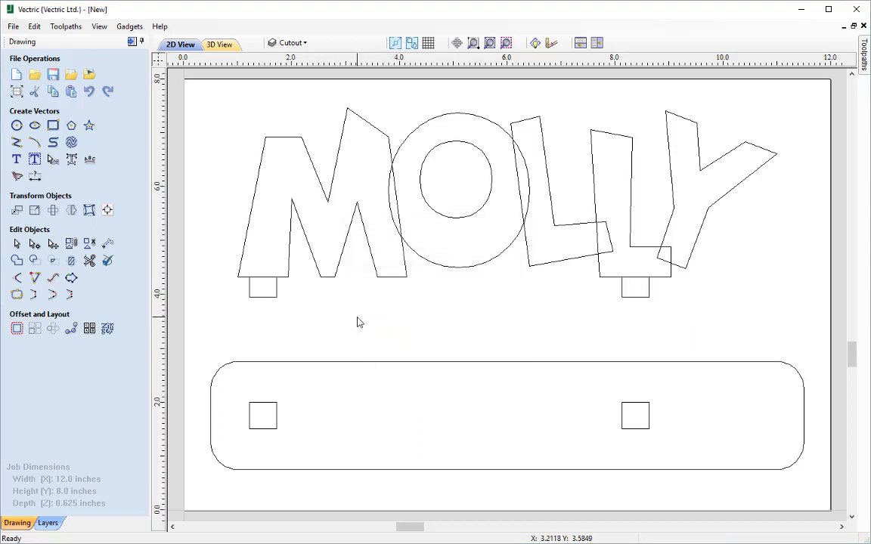
- Move the two squares inside the rounded base to a new layer named Slots
drag(236, 386, 661, 460)
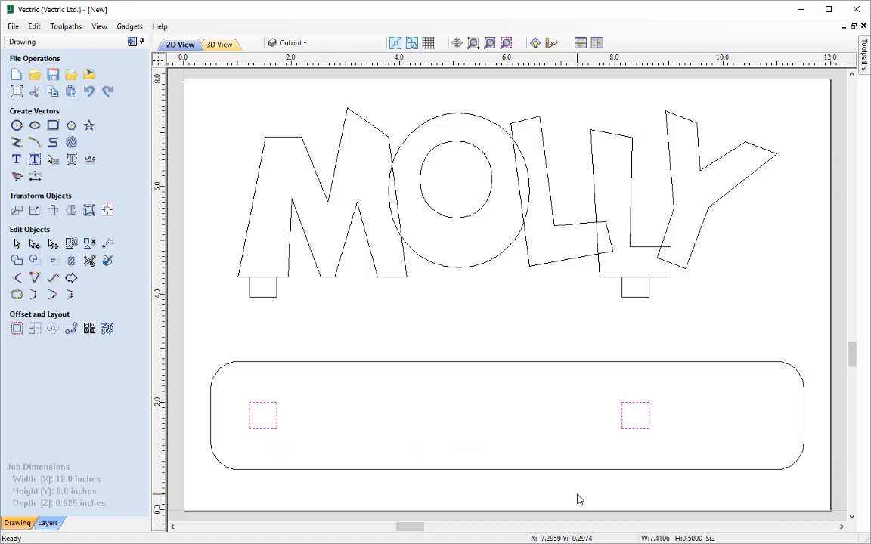
right_click(276, 426)
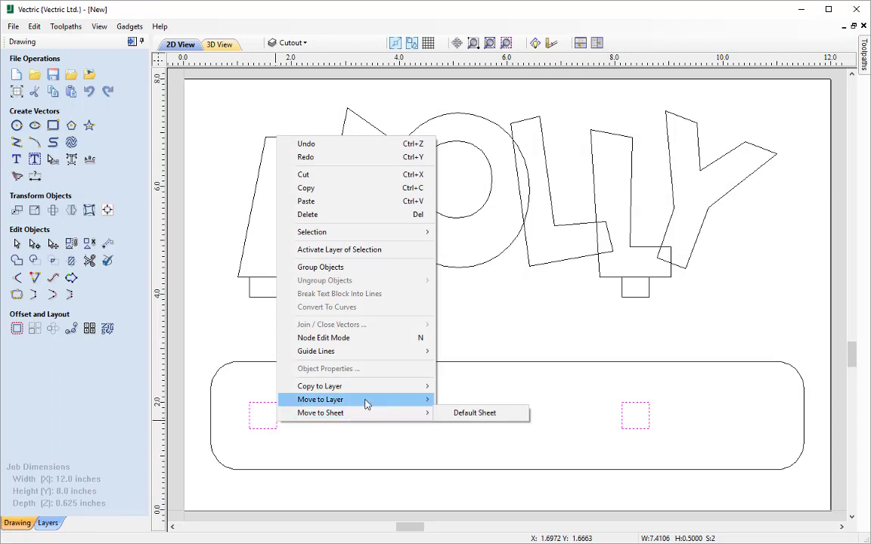
mouse_move(366, 405)
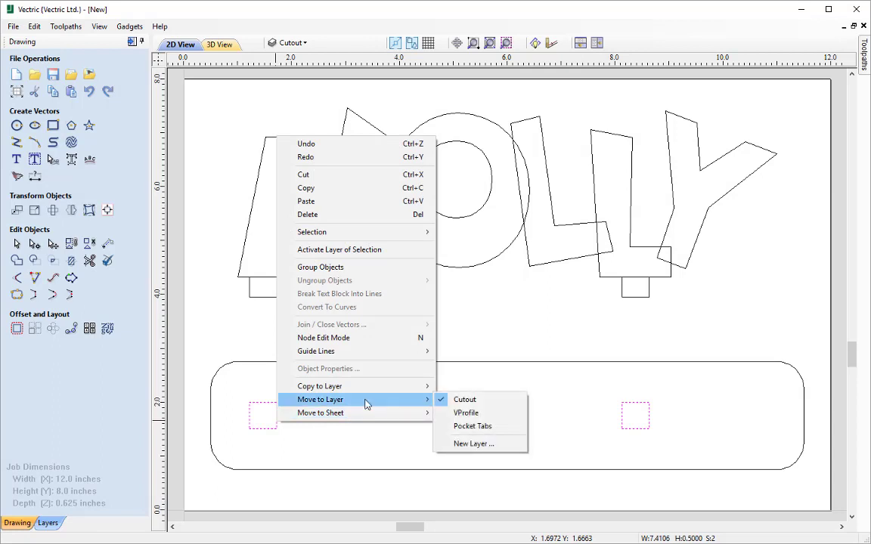
click(476, 444)
text(Slots)
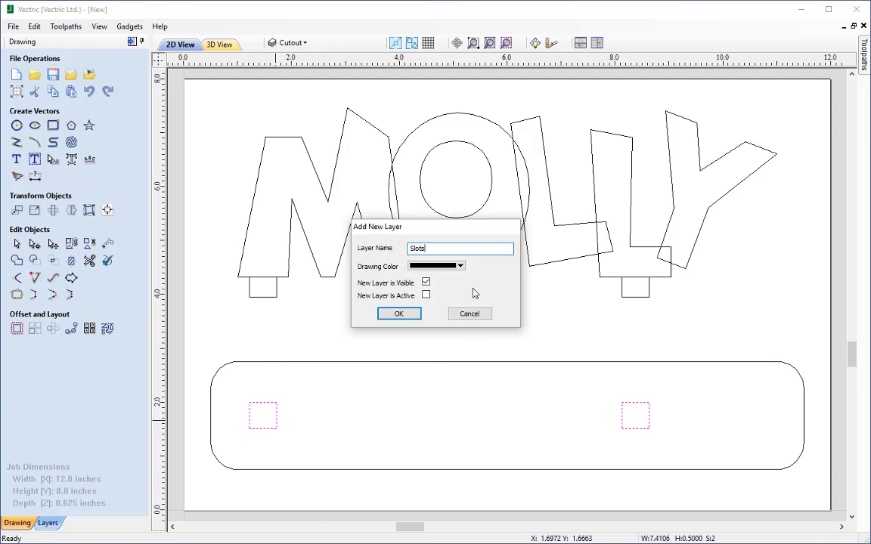
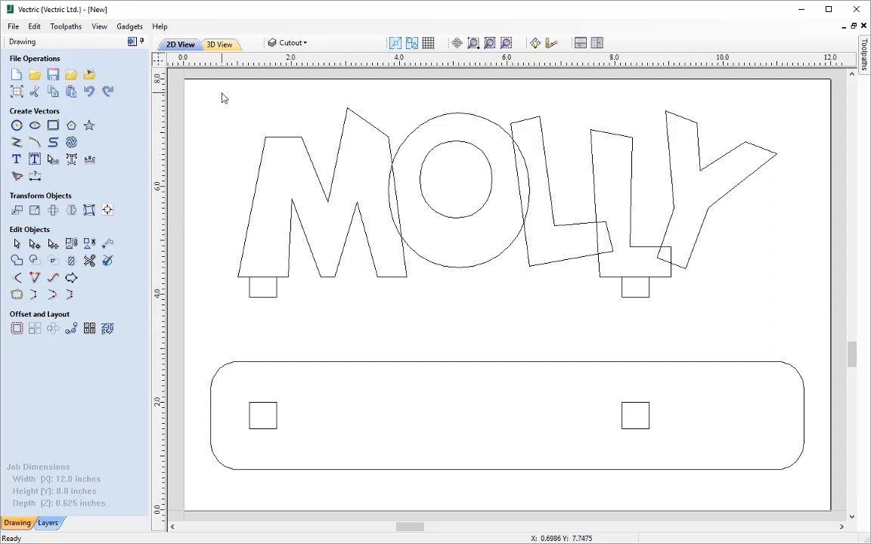
- Weld the overlapping letters and both tabs into one outline, keeping the O's inner shape out of the weld, and deselect it
drag(222, 92, 770, 331)
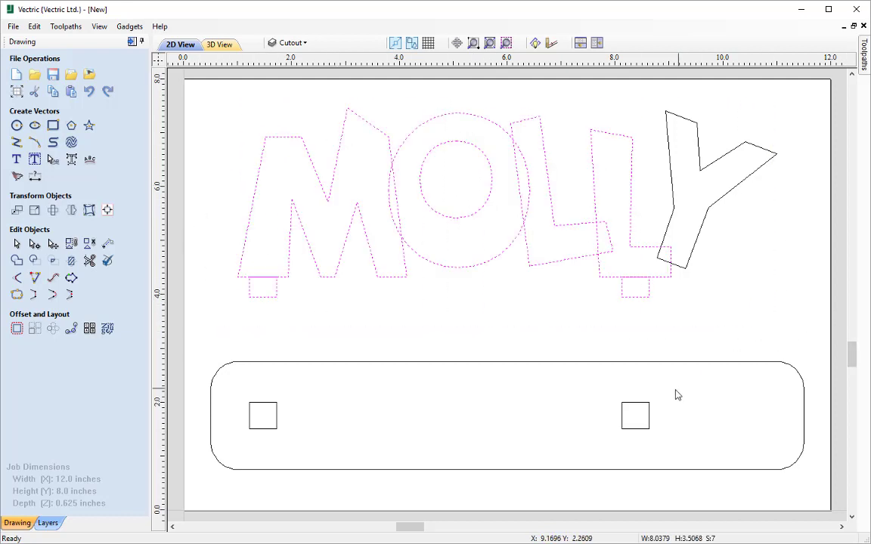
drag(235, 102, 783, 307)
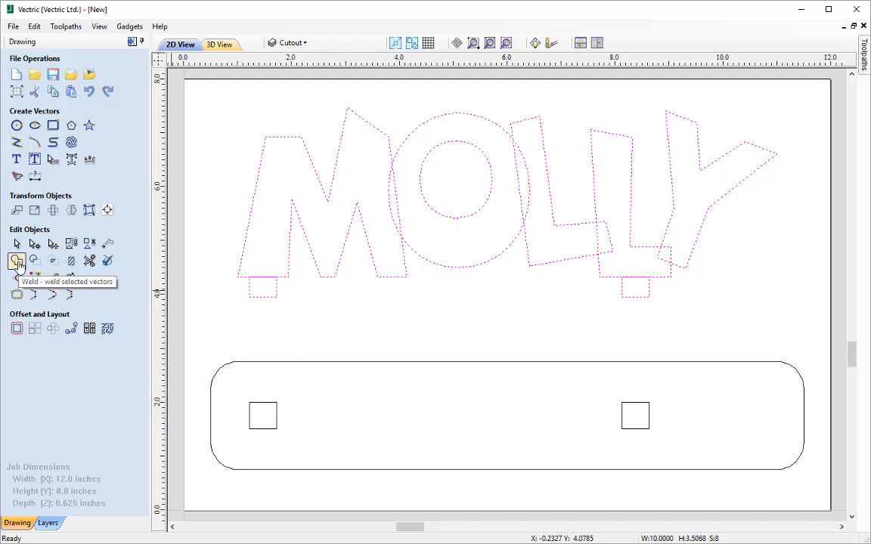
click(16, 261)
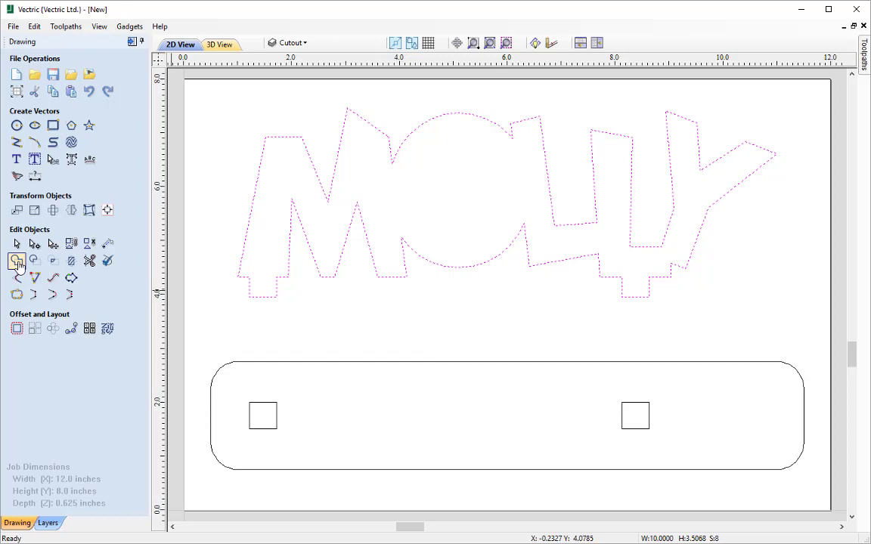
key(ctrl+z)
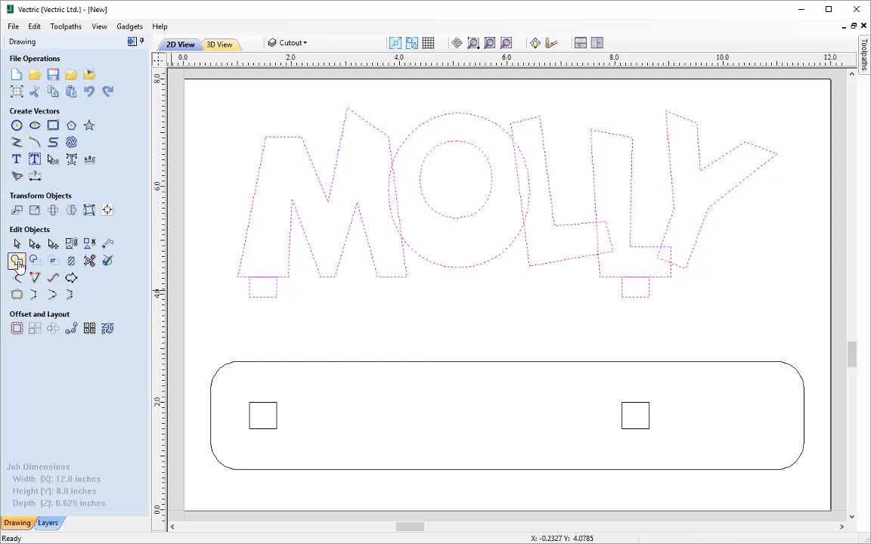
ctrl+click(438, 217)
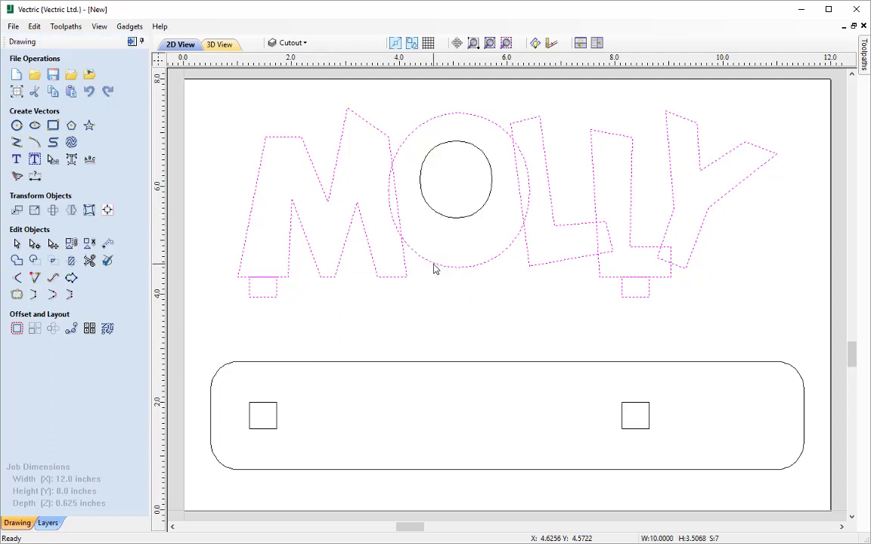
click(17, 261)
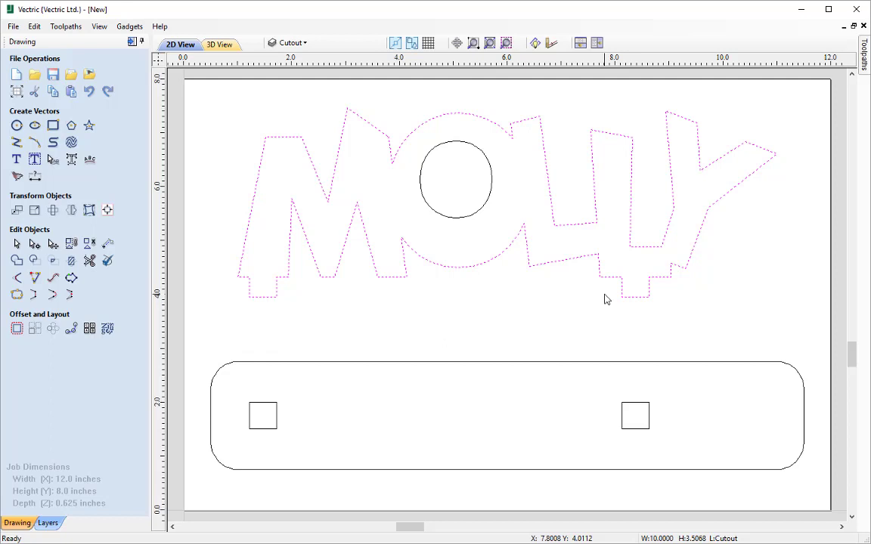
click(517, 334)
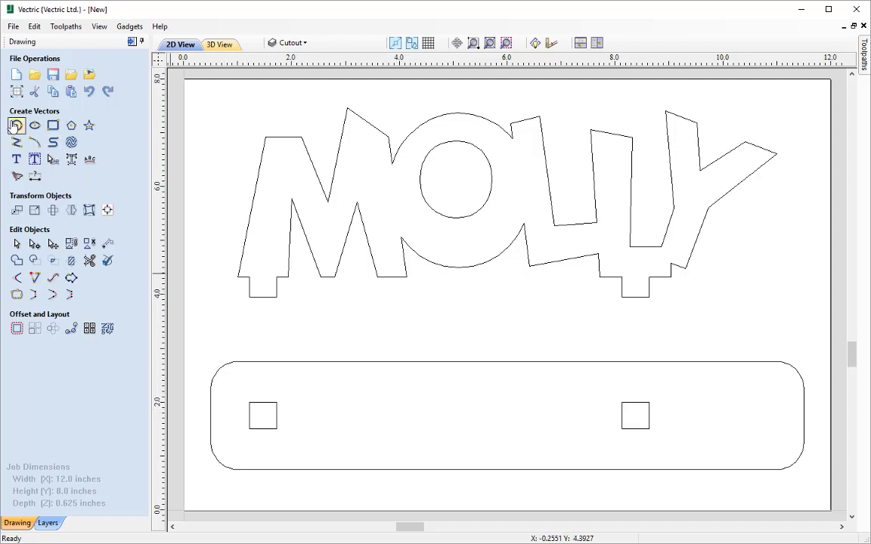
- Draw a 3/16-inch diameter circle beside the M's tab at about X 2.03, Y 4.16
click(17, 125)
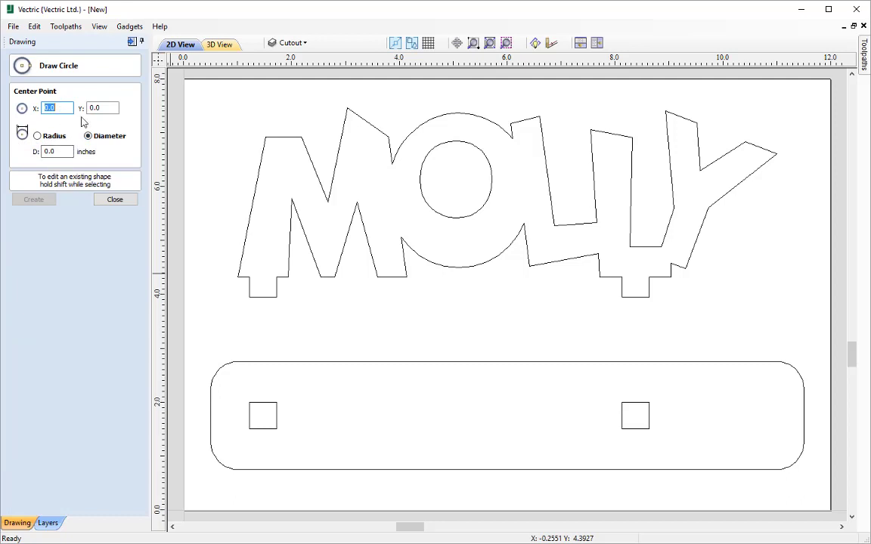
click(50, 151)
text(3/16)
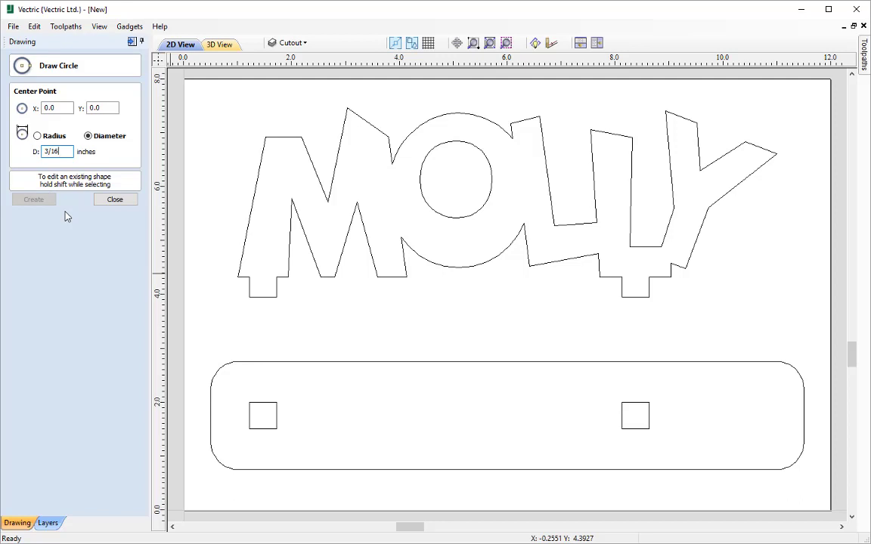
key(Tab)
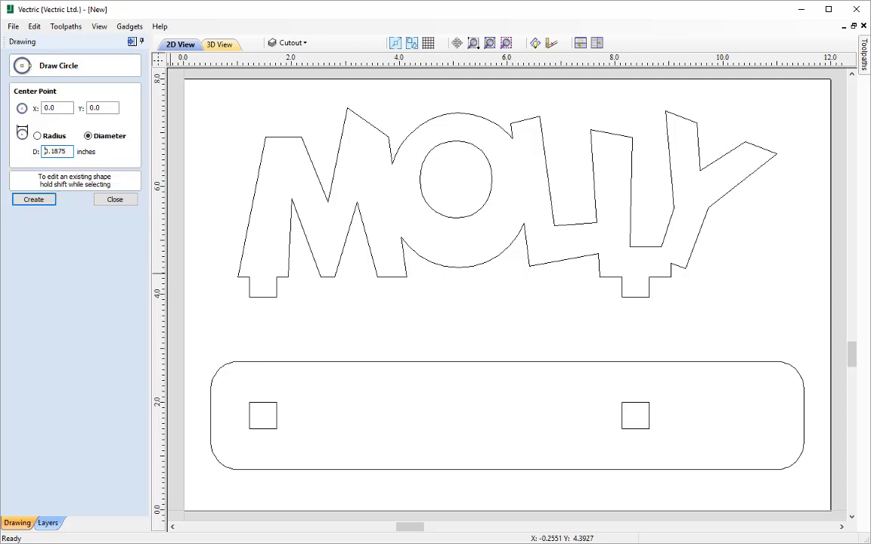
click(293, 287)
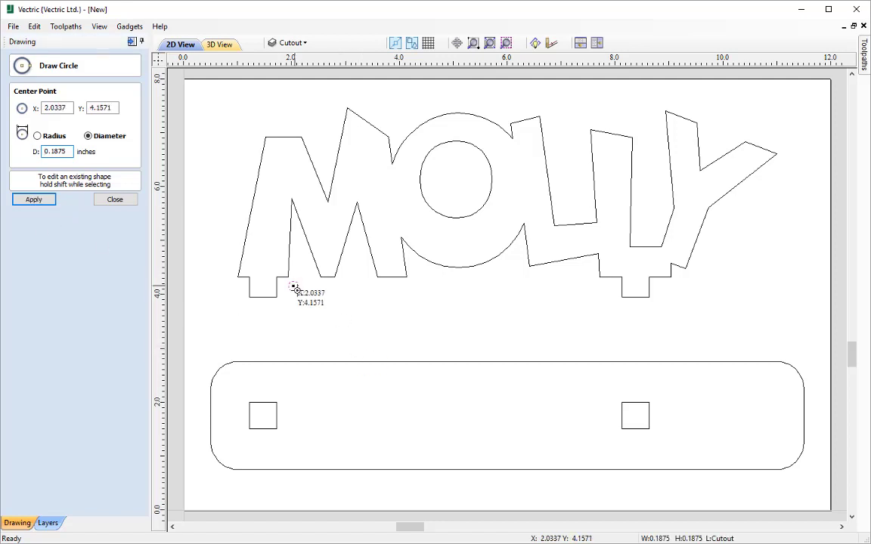
- Move the 3/16-inch circle into the inner corner beside the M's tab, touching both edges, and deselect it
click(119, 198)
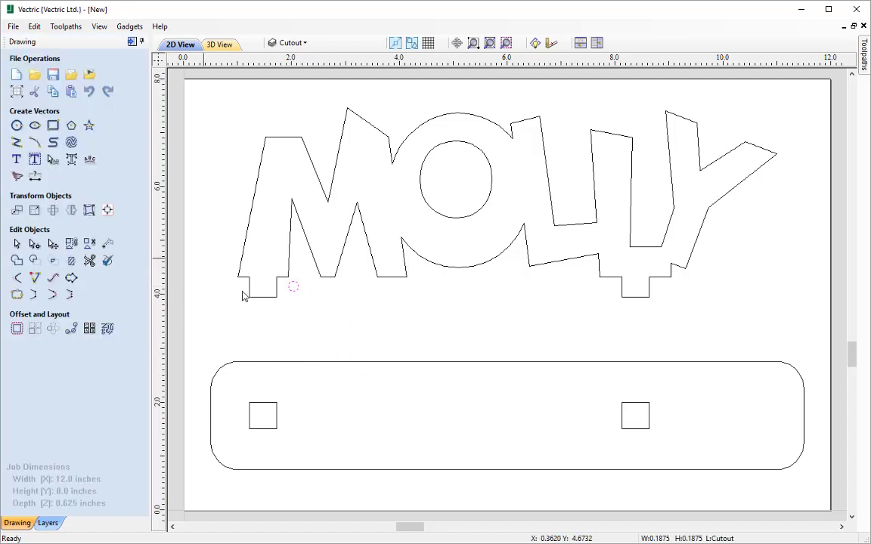
scroll(280, 287, up, 5)
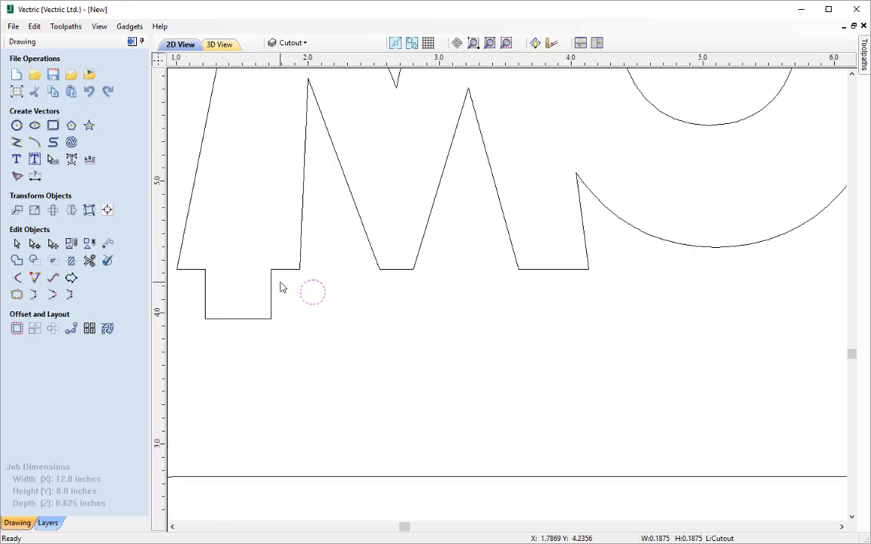
scroll(280, 287, up, 3)
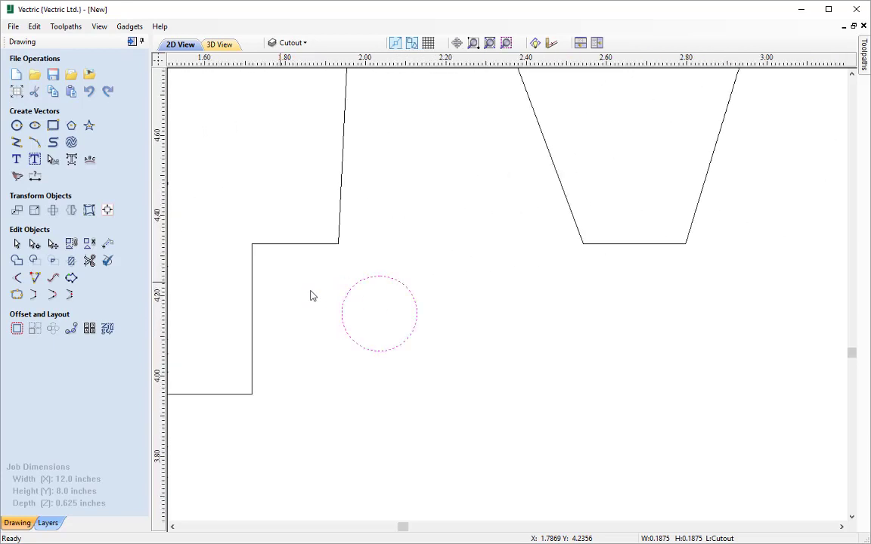
click(348, 302)
drag(382, 313, 290, 282)
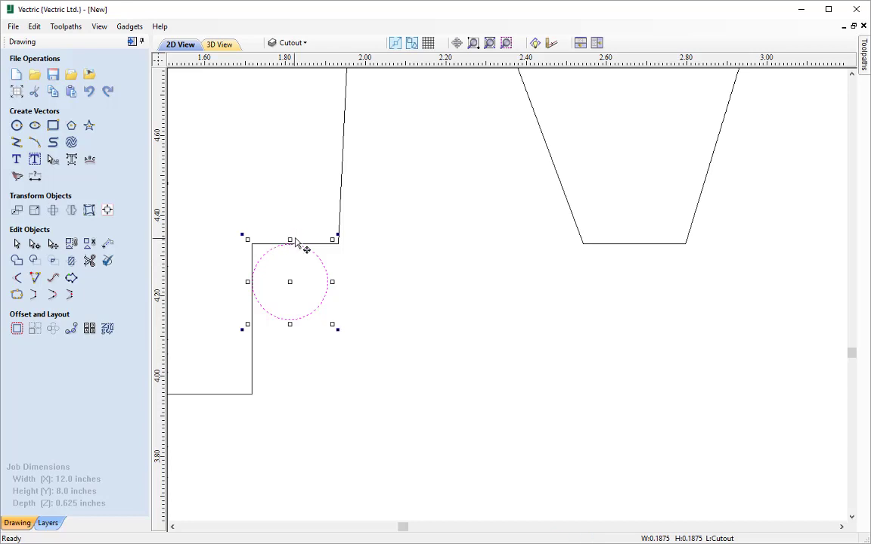
click(257, 218)
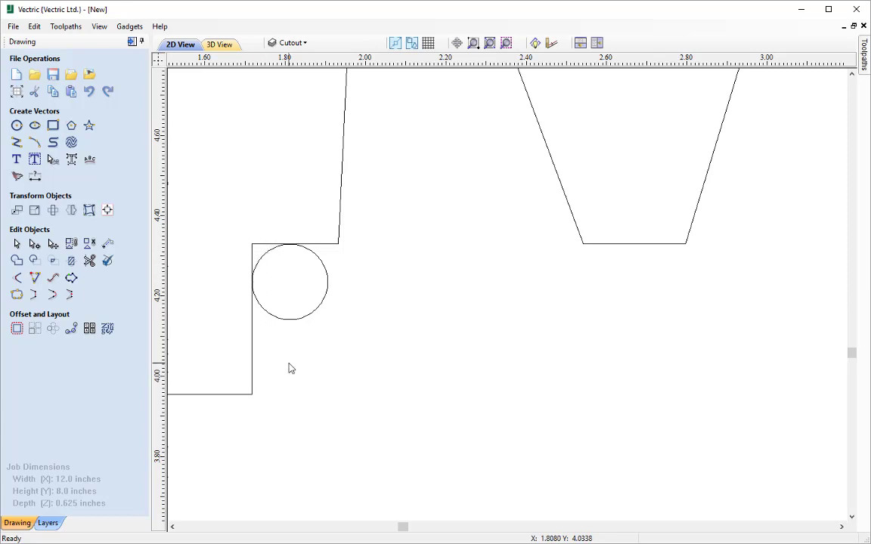
- Try the circle in the upper-right corner of the slot below the M, and delete the circle
scroll(291, 372, down, 3)
scroll(292, 373, down, 2)
scroll(307, 403, down, 3)
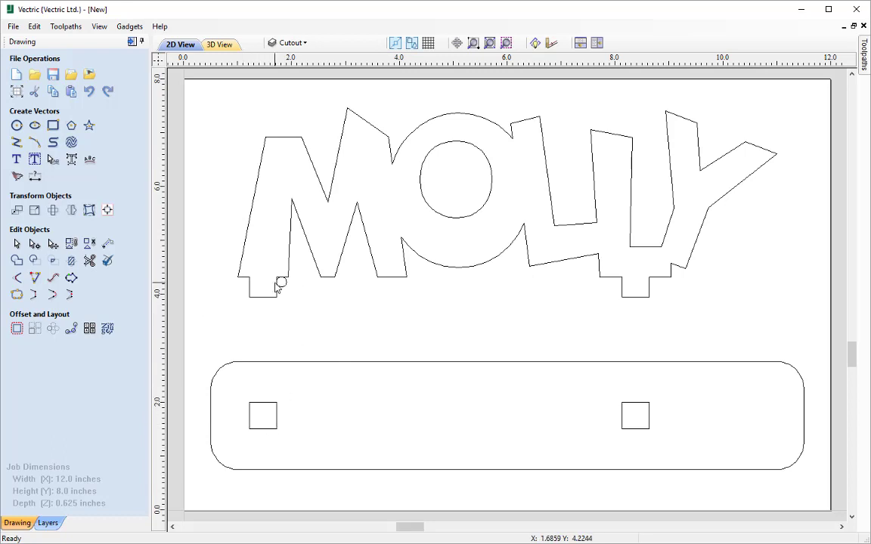
scroll(277, 285, up, 3)
scroll(277, 286, up, 2)
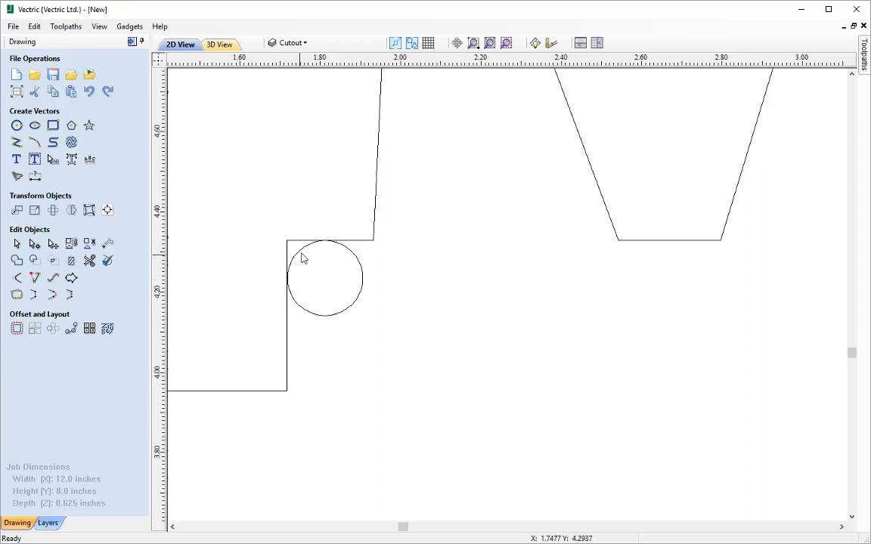
scroll(288, 285, down, 5)
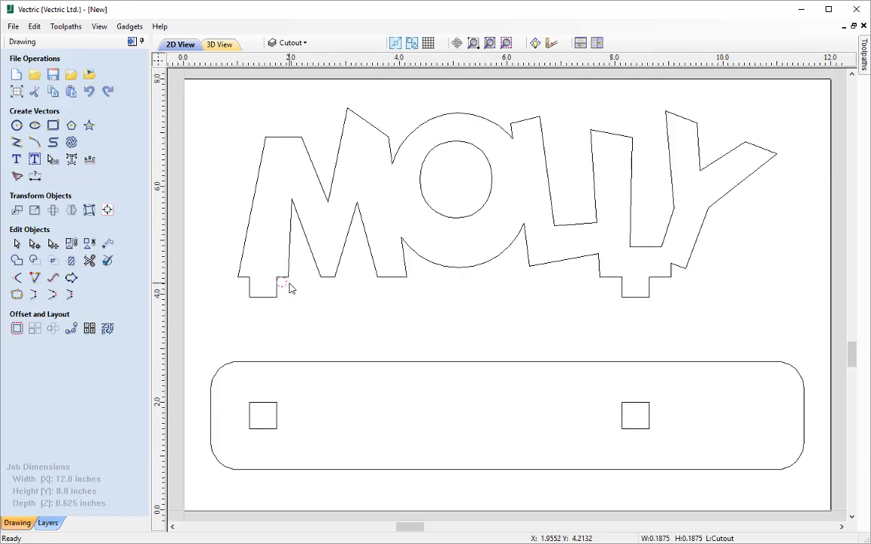
click(287, 287)
drag(284, 282, 264, 380)
scroll(273, 409, up, 5)
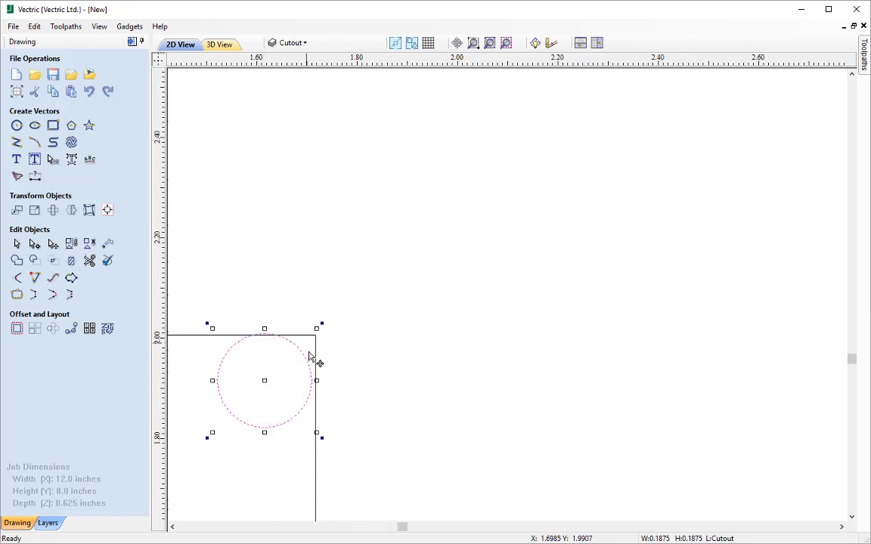
scroll(326, 375, down, 3)
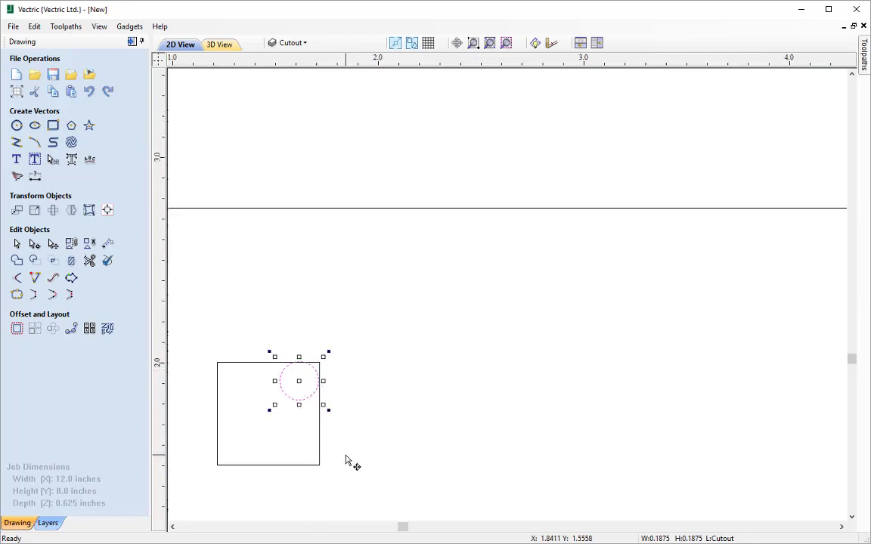
key(Delete)
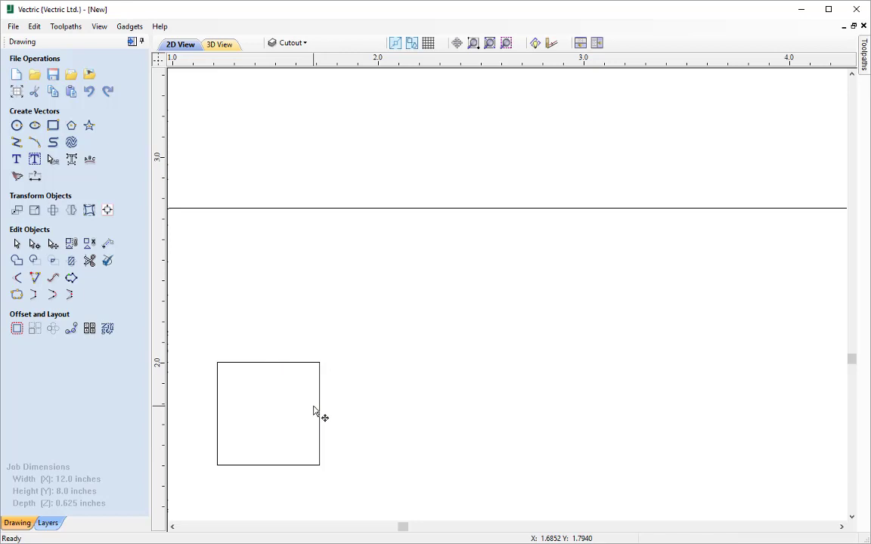
key(F6)
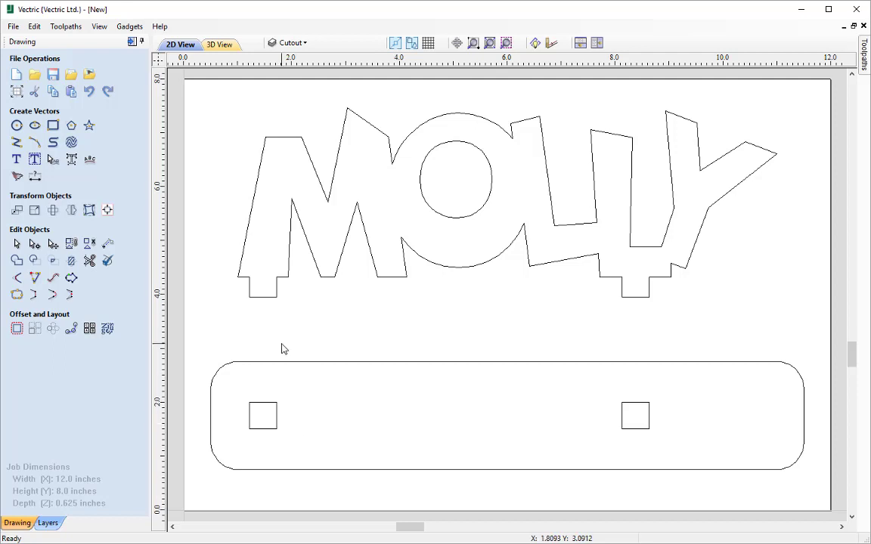
- Set up T-Bone filleting with a tool radius of 0.1 inches
click(17, 279)
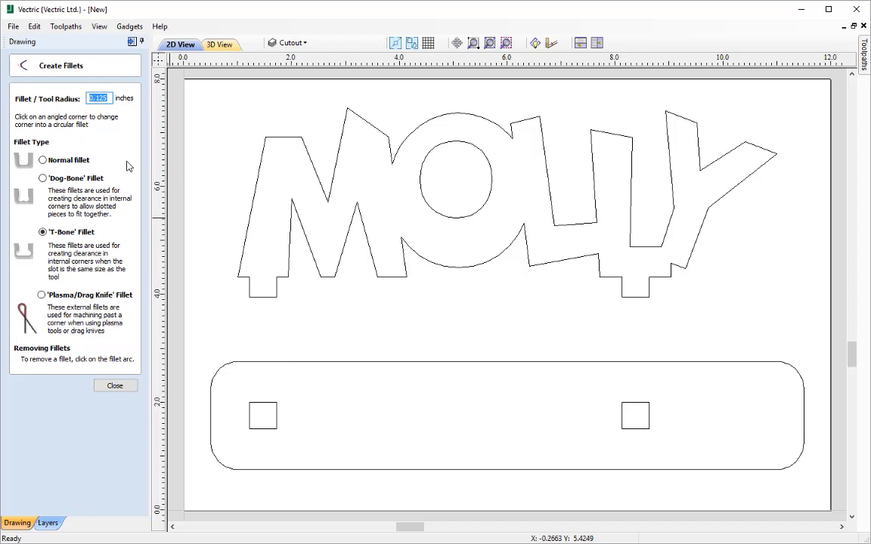
text(3/16)
key(Return)
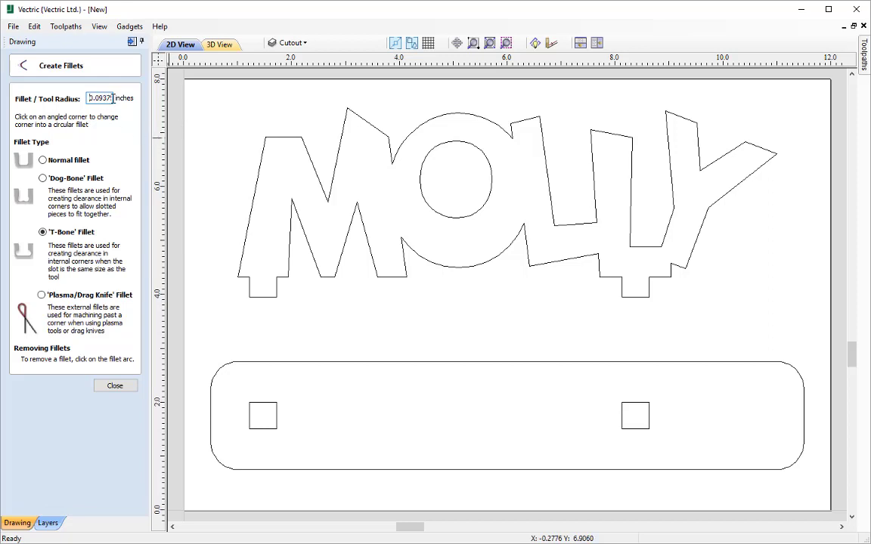
click(101, 98)
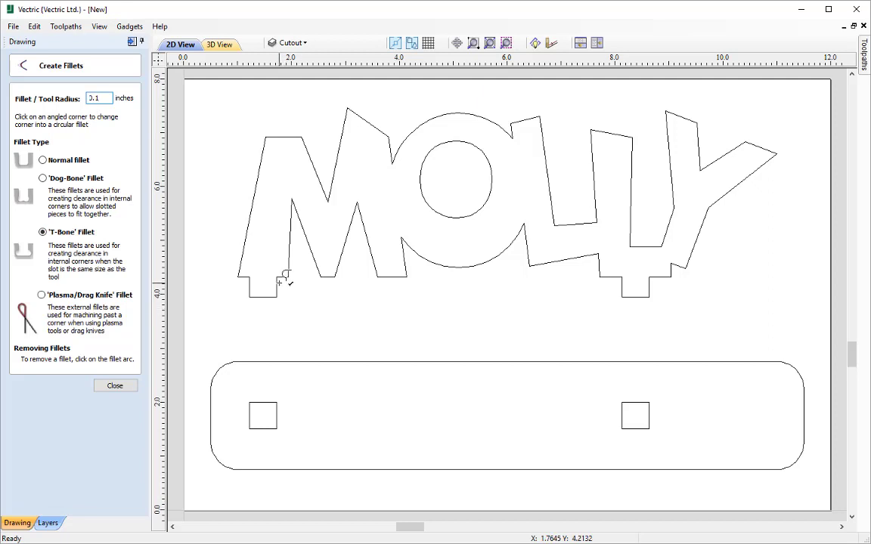
- Add T-Bone fillets where both sides of the M's tab meet the letter, cutting into the tab's sides
scroll(281, 280, up, 1)
scroll(281, 281, up, 1)
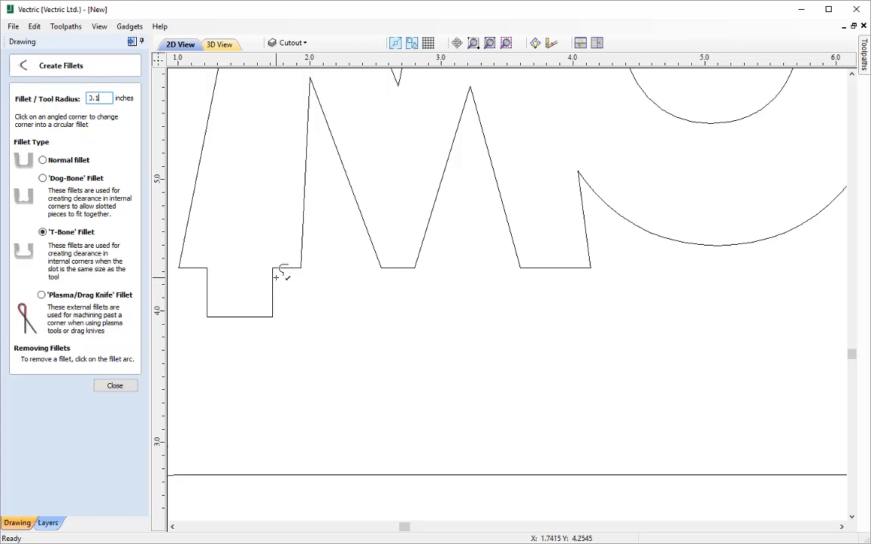
click(276, 277)
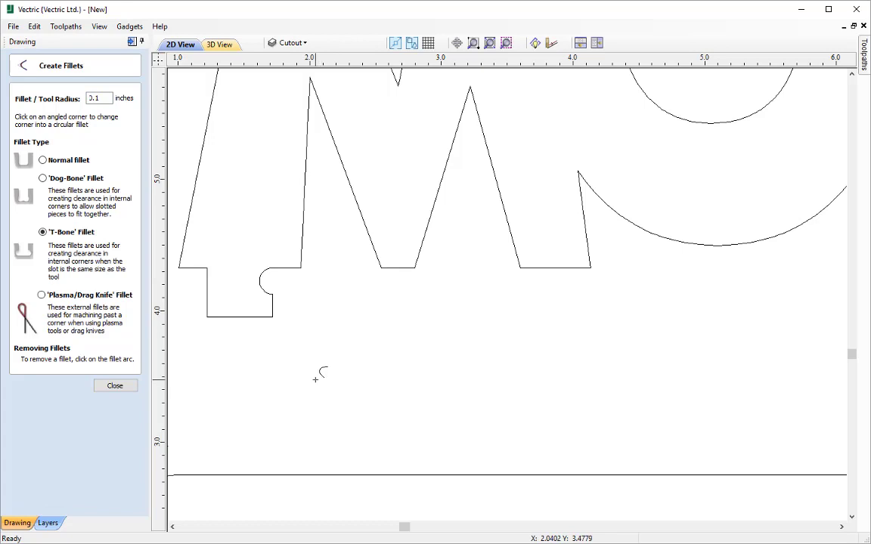
click(199, 264)
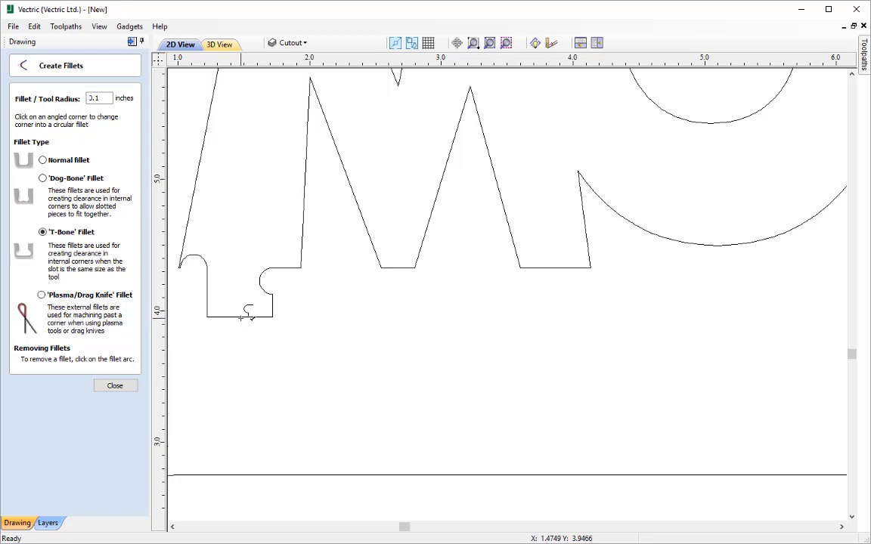
key(ctrl+z)
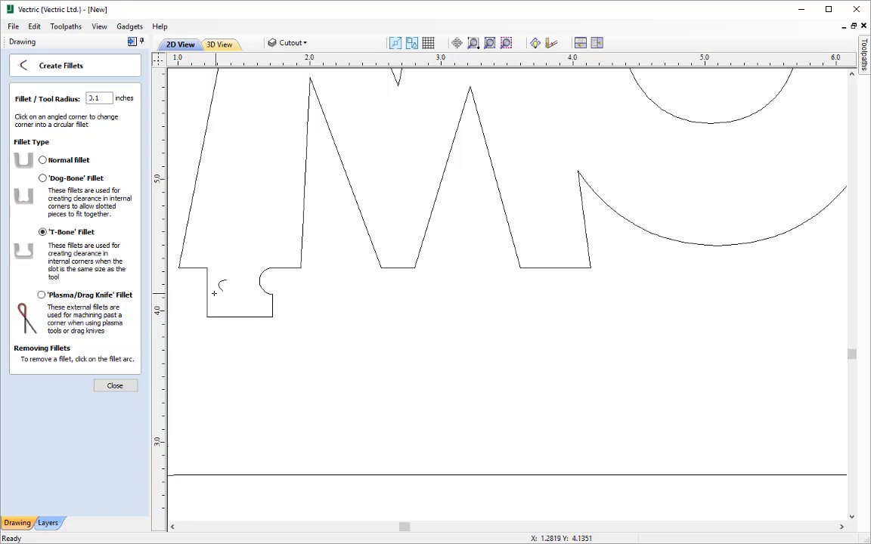
click(212, 271)
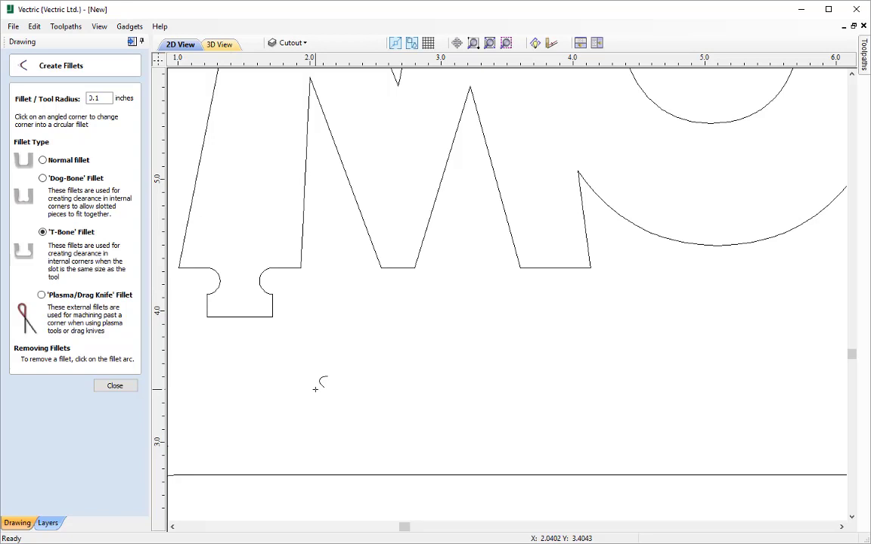
- Add matching T-Bone fillets to both inner corners of the tab under the Y, cutting into the tab's sides
scroll(315, 389, down, 2)
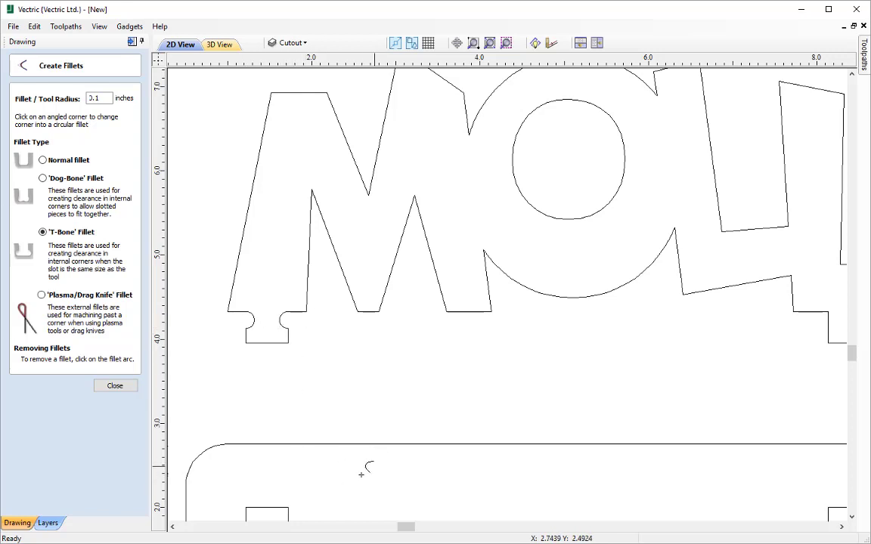
middle_drag(667, 372, 544, 396)
middle_drag(779, 362, 659, 361)
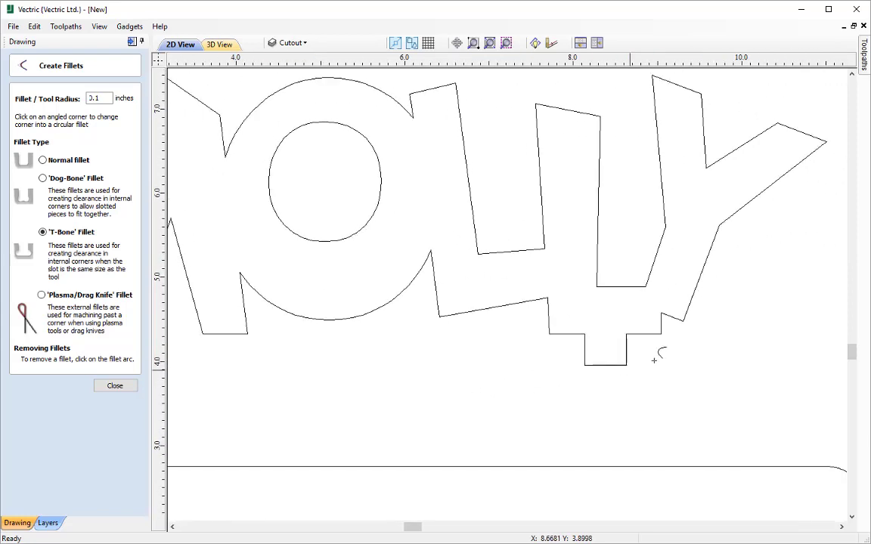
click(628, 336)
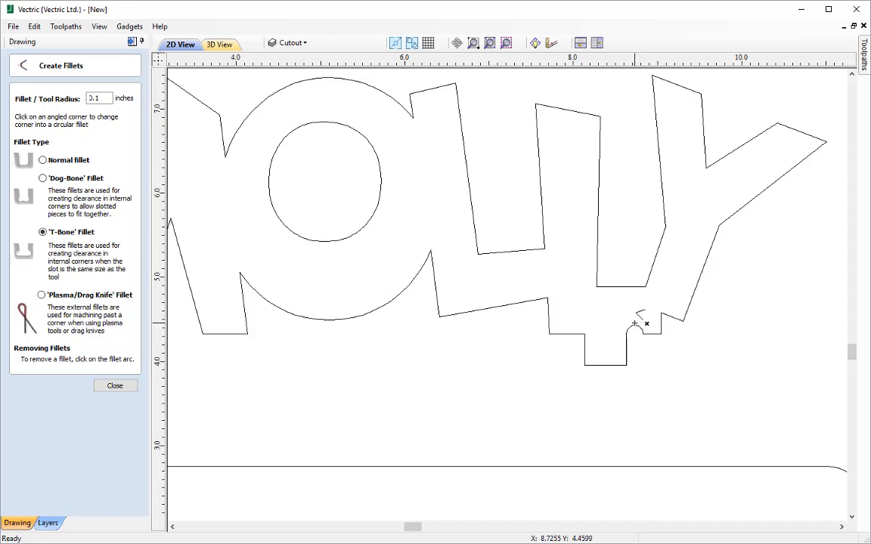
click(634, 325)
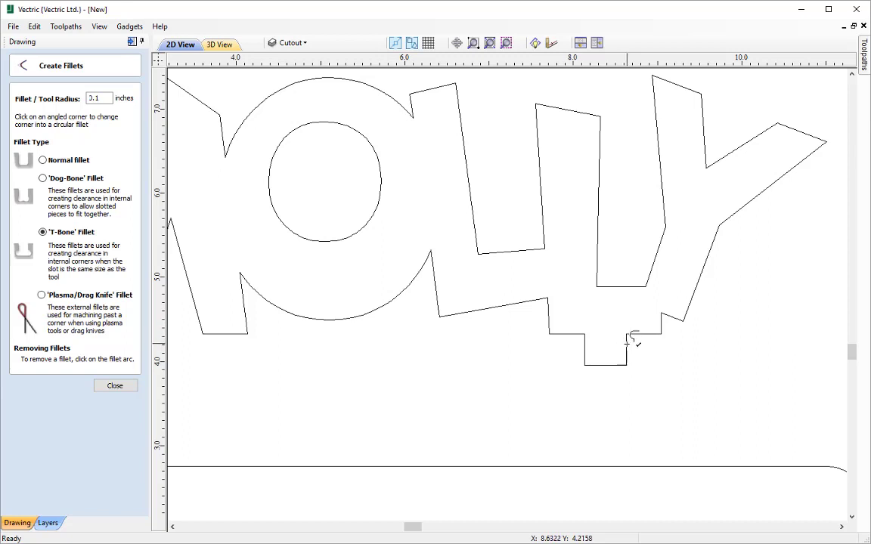
click(627, 338)
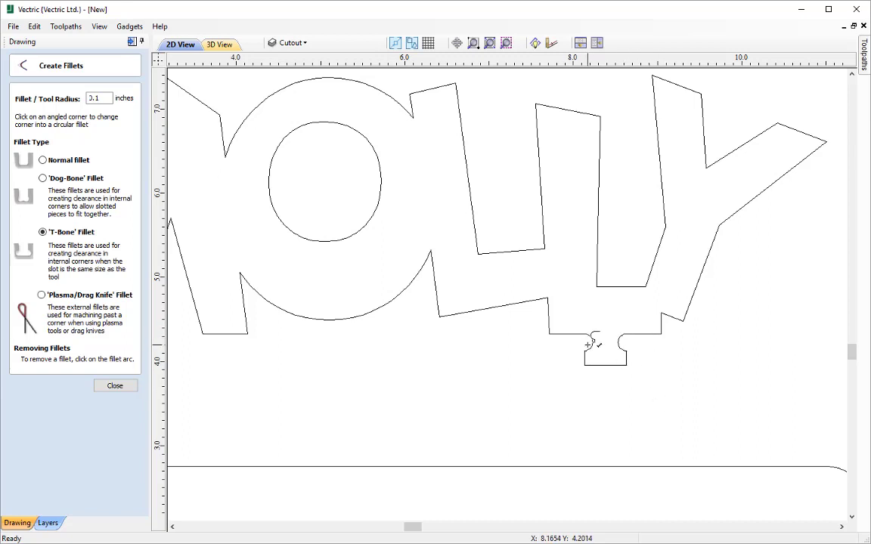
- Add sideways T-Bone fillets to all four corners of the slot below the M
scroll(492, 423, down, 3)
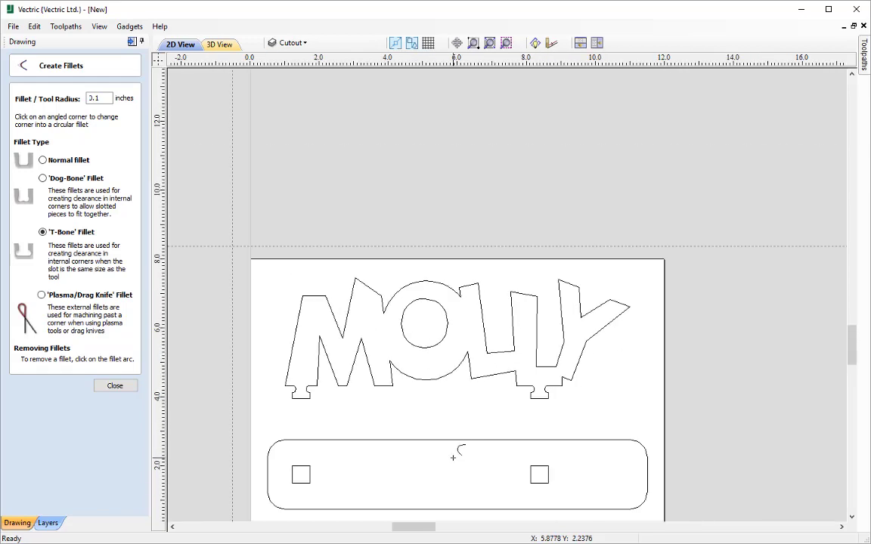
middle_drag(453, 458, 482, 396)
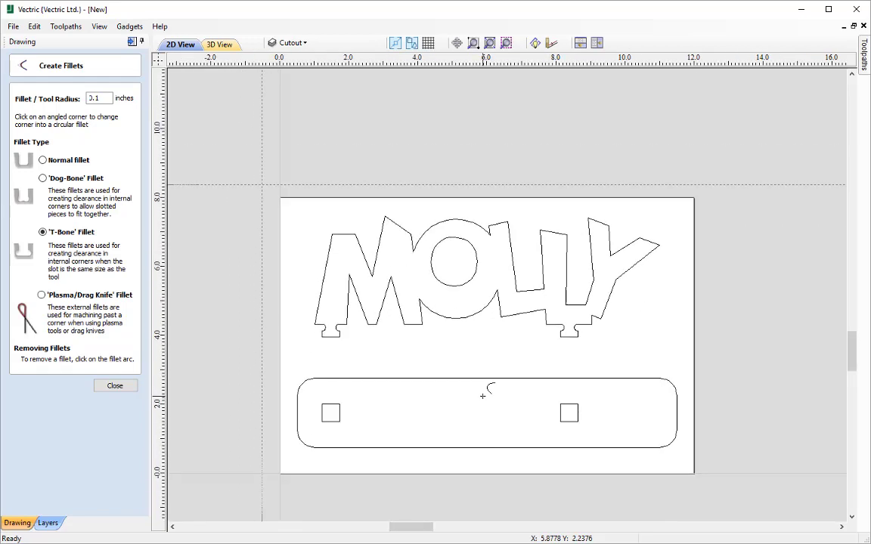
scroll(482, 396, up, 2)
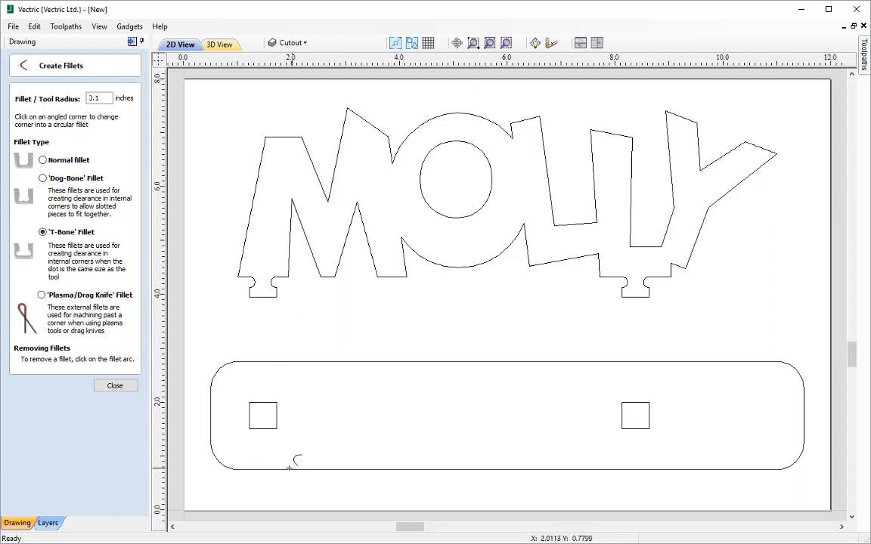
scroll(261, 427, up, 3)
click(297, 373)
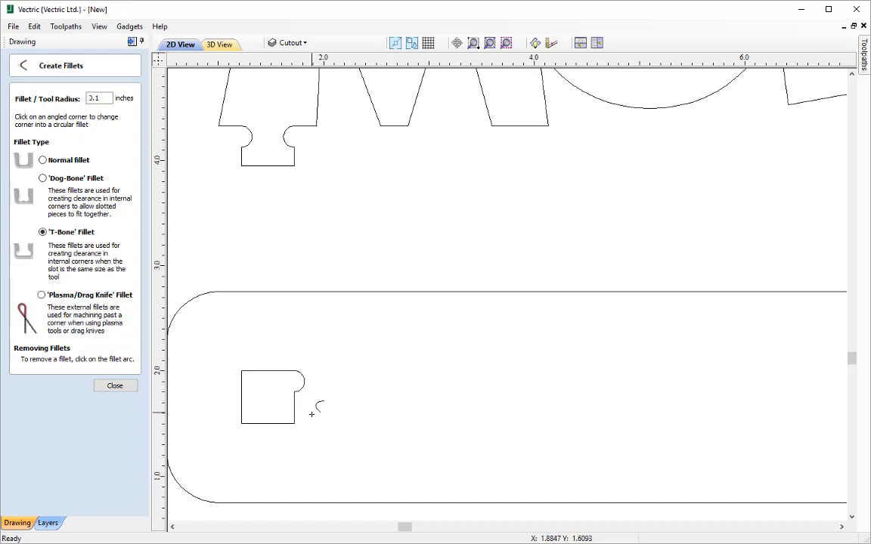
click(298, 413)
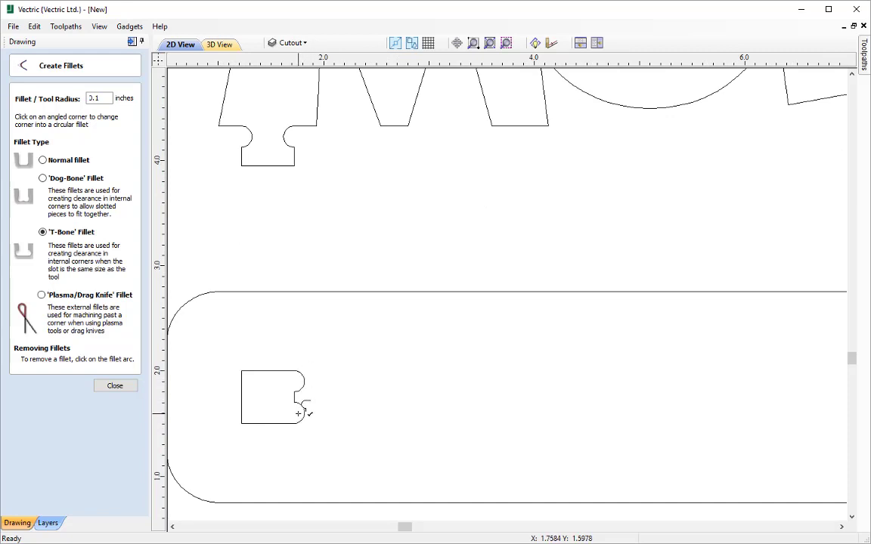
click(238, 413)
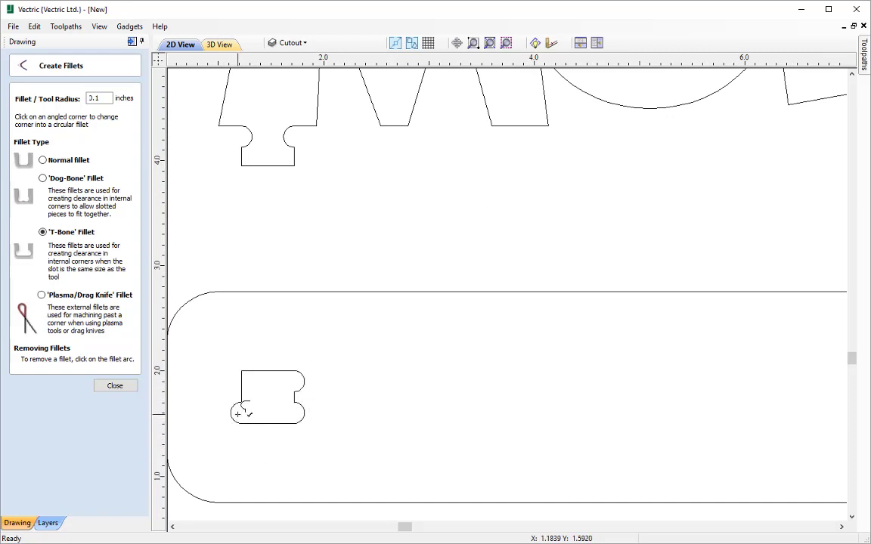
click(241, 372)
- Add sideways T-Bone fillets to all four corners of the base slot below the Y's tab, and finish filleting
scroll(385, 489, down, 4)
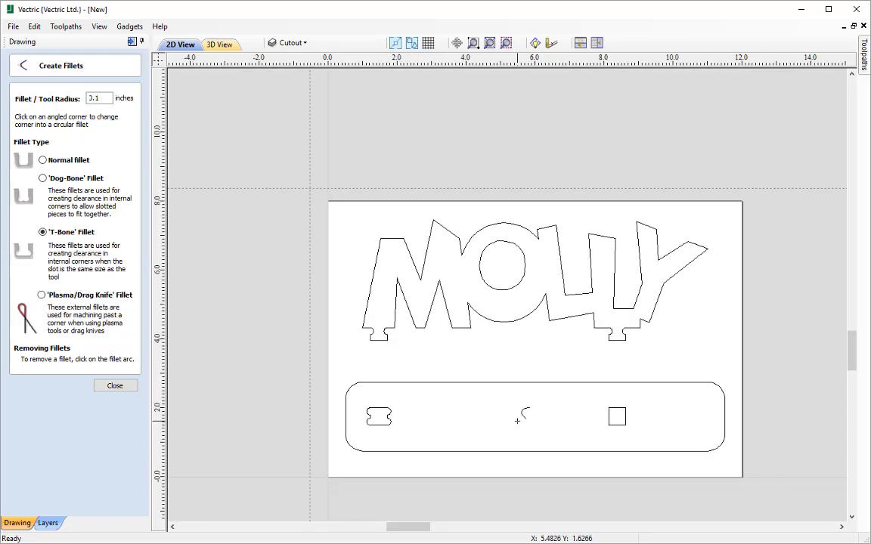
scroll(521, 412, up, 3)
scroll(450, 424, up, 4)
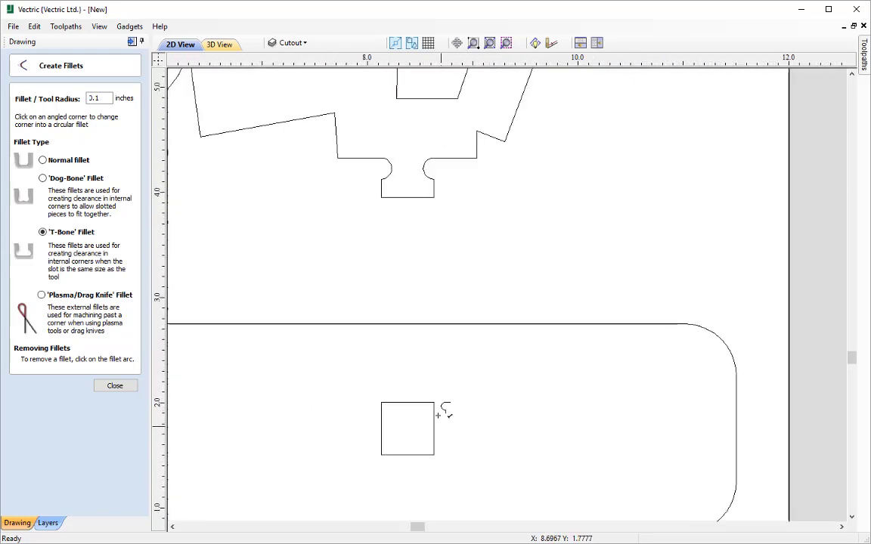
click(444, 412)
click(445, 440)
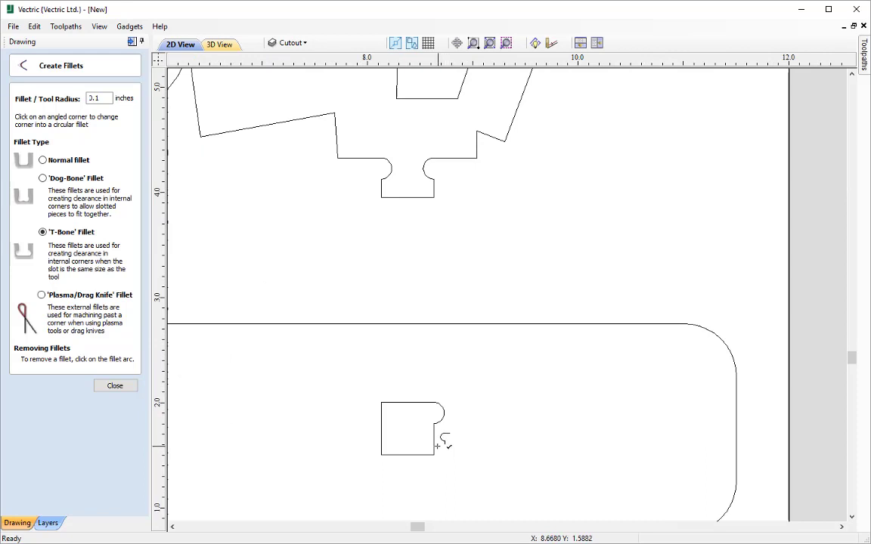
click(378, 448)
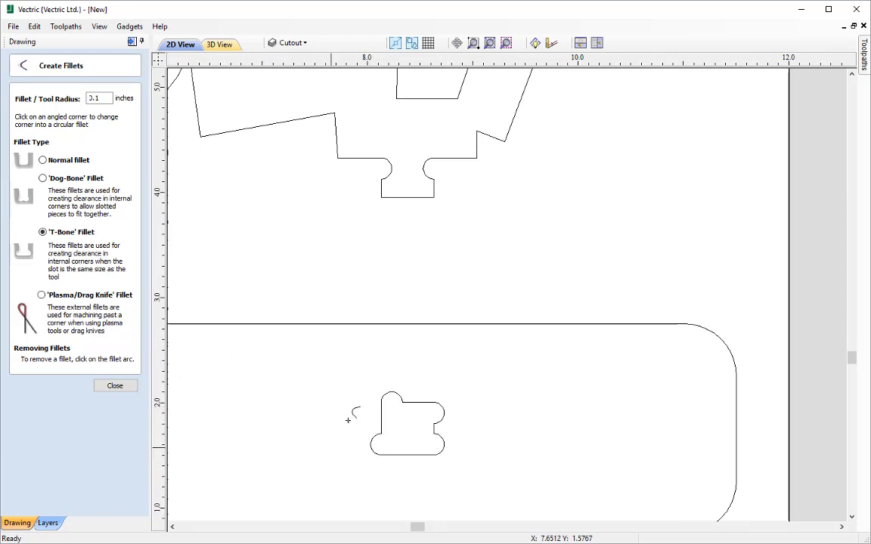
click(382, 408)
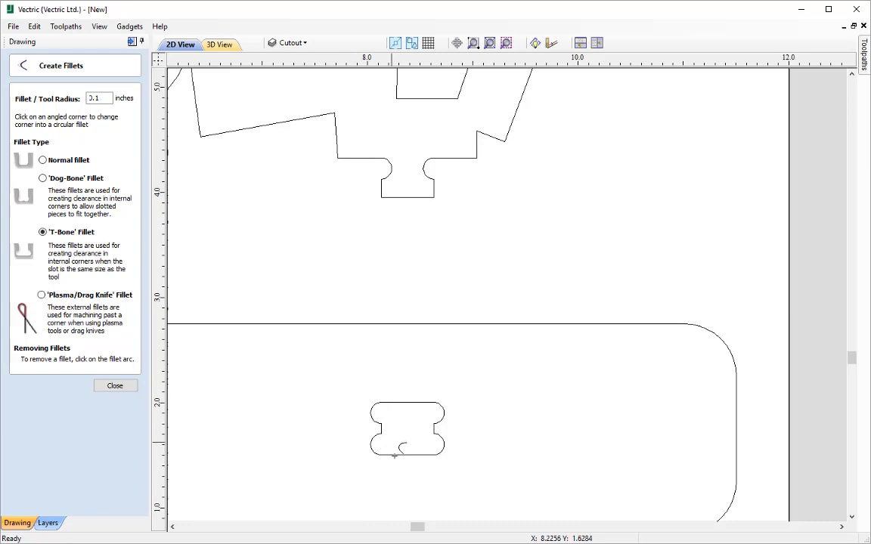
scroll(373, 495, down, 3)
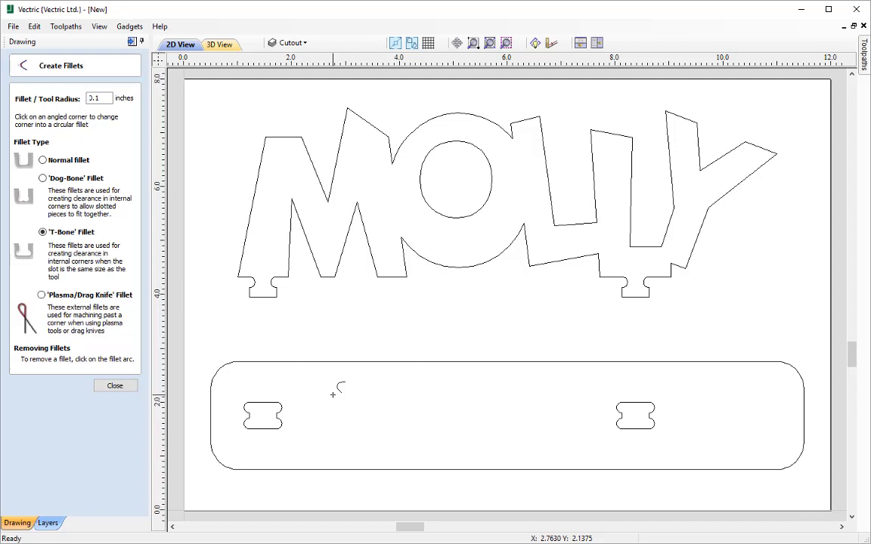
click(115, 386)
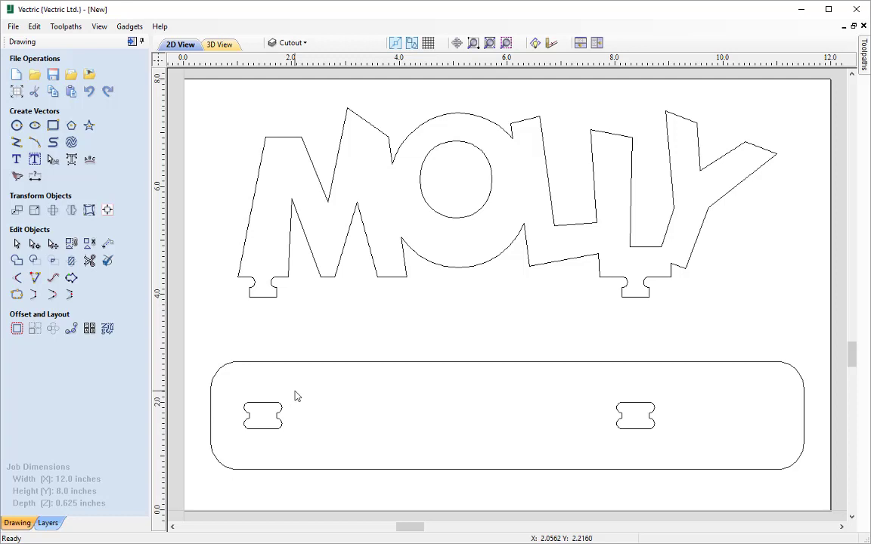
- Hide the Slots and Cutout layers, show the VProfile layer and make it the active layer
click(301, 43)
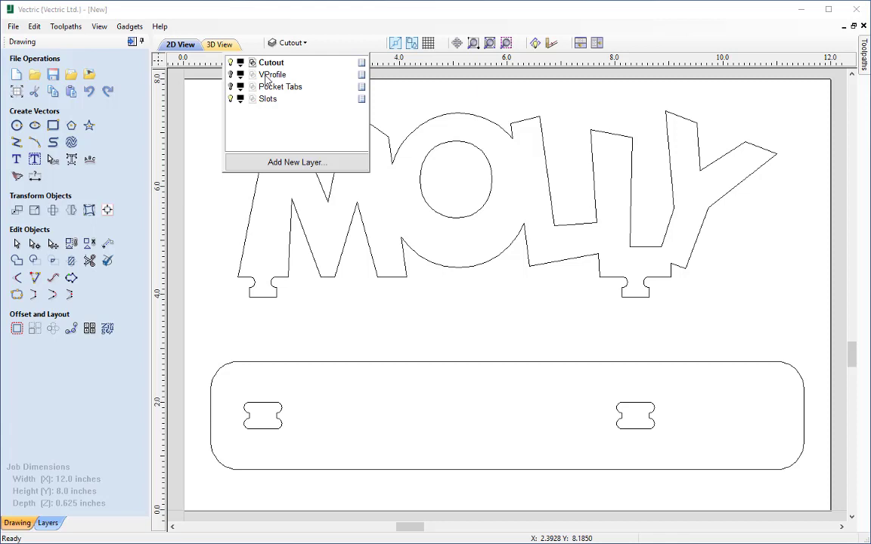
click(231, 99)
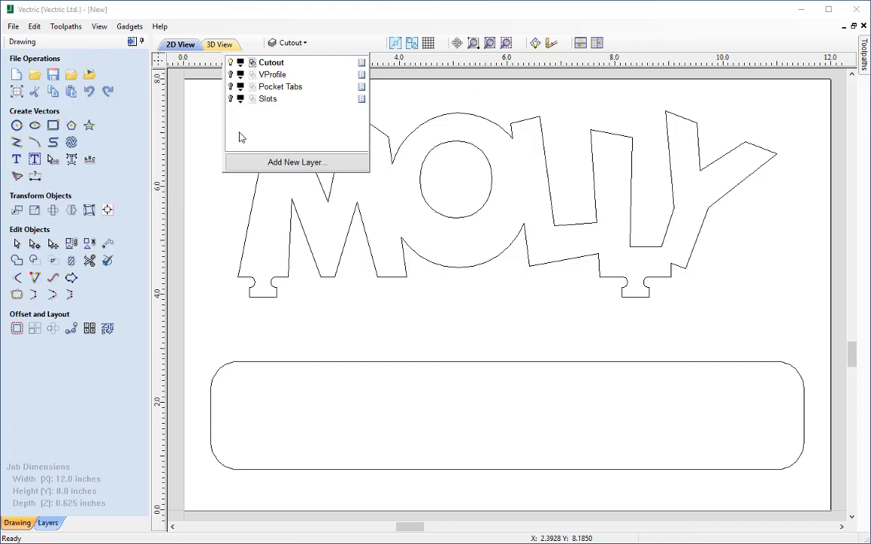
click(231, 75)
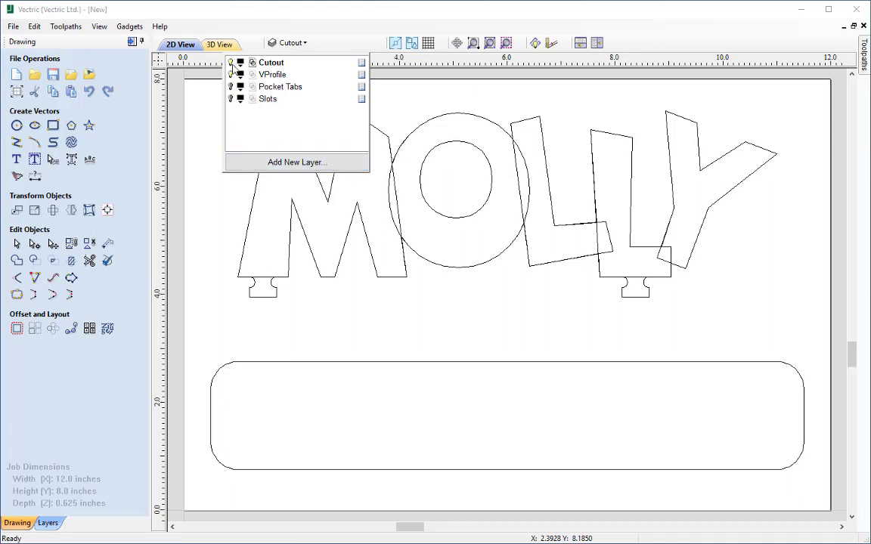
click(231, 63)
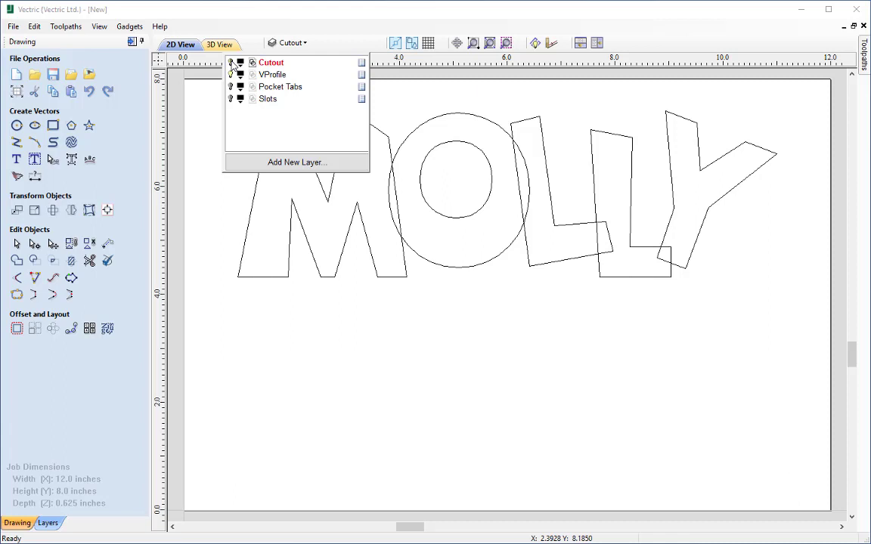
click(278, 75)
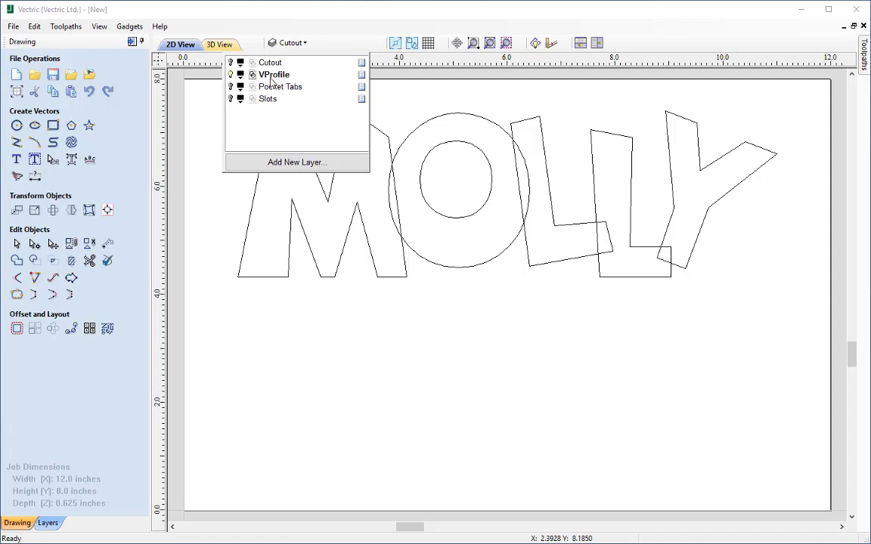
click(211, 139)
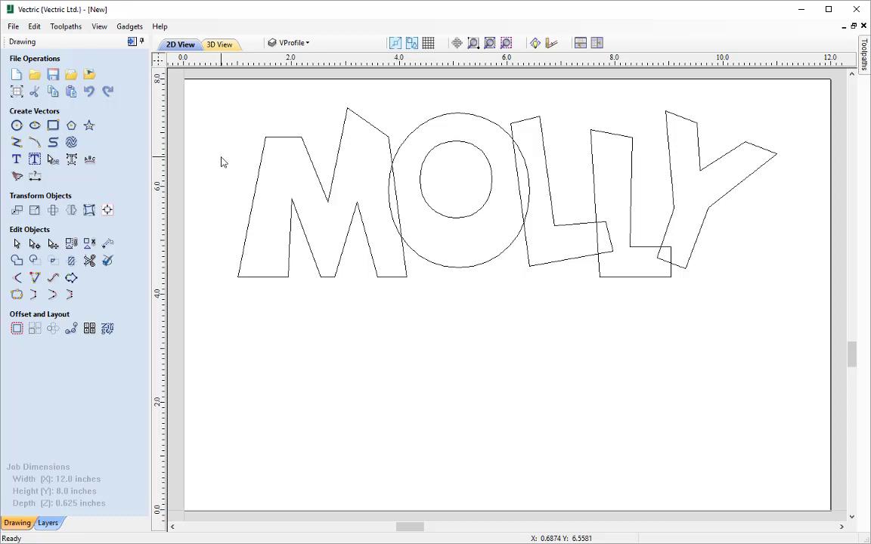
- Trim the overlapping letter outlines so each letter ends at the edge of the next one, rejoining the trimmed sections
click(89, 262)
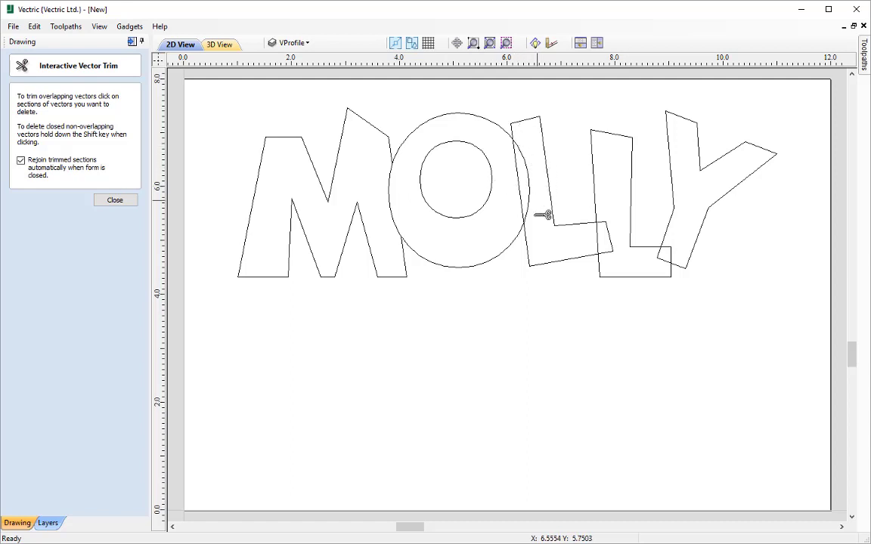
click(537, 170)
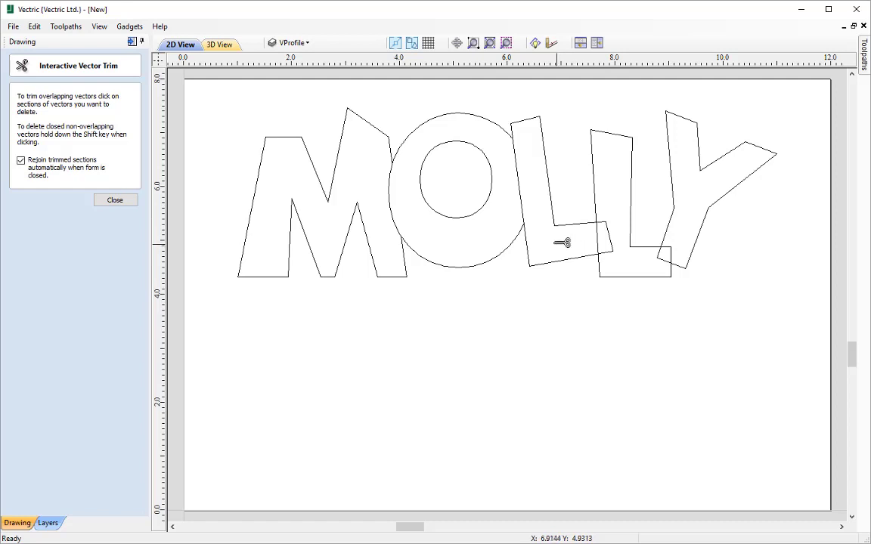
click(611, 236)
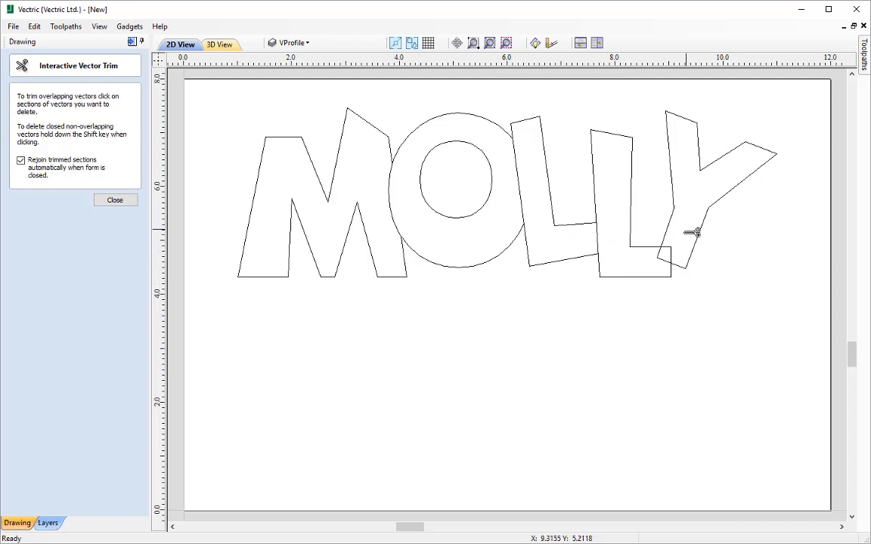
click(674, 253)
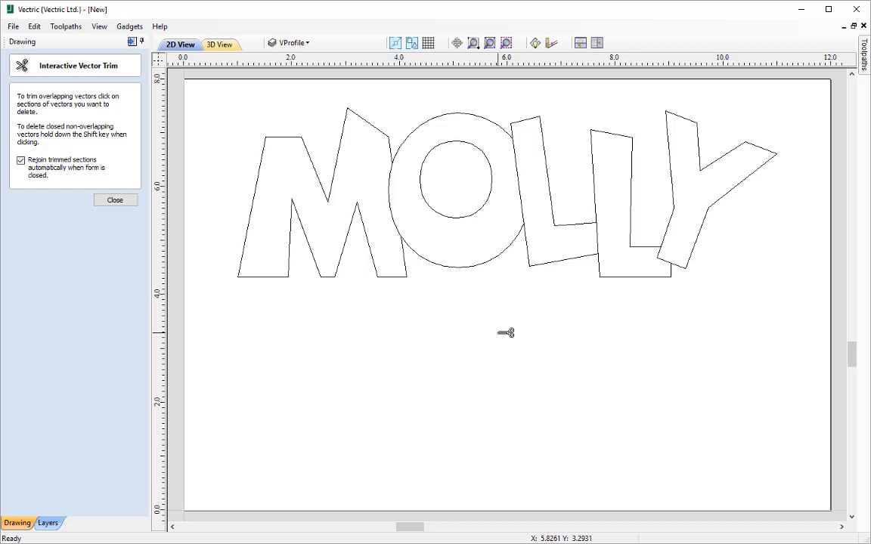
click(112, 199)
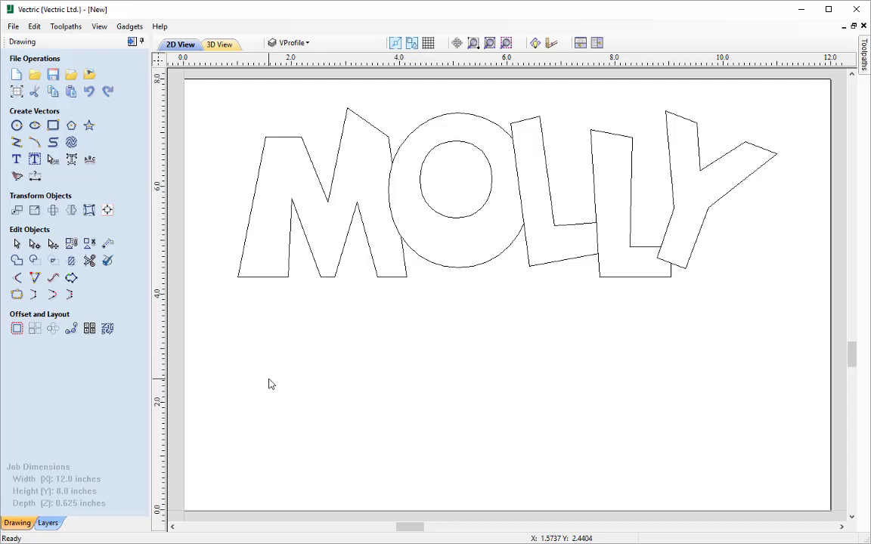
- Show the Pocket Tabs layer alongside VProfile and make Pocket Tabs the active layer
click(333, 44)
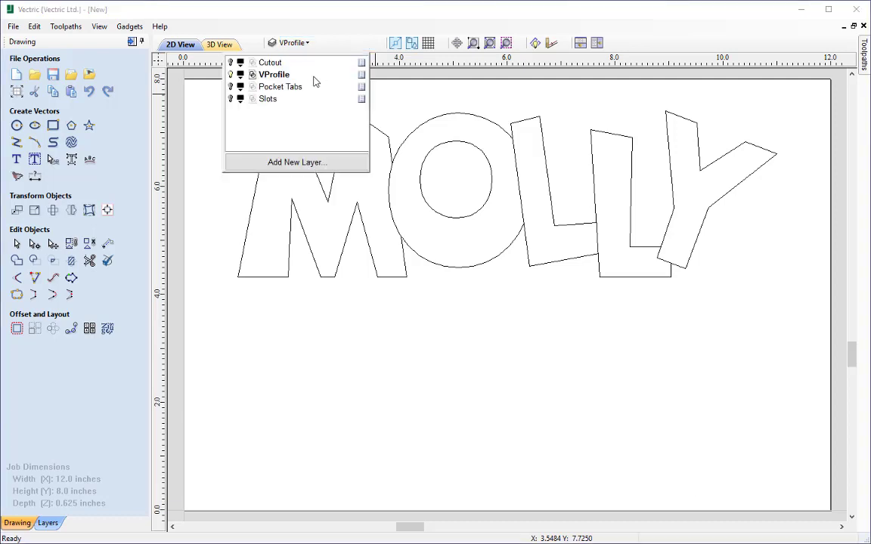
click(231, 87)
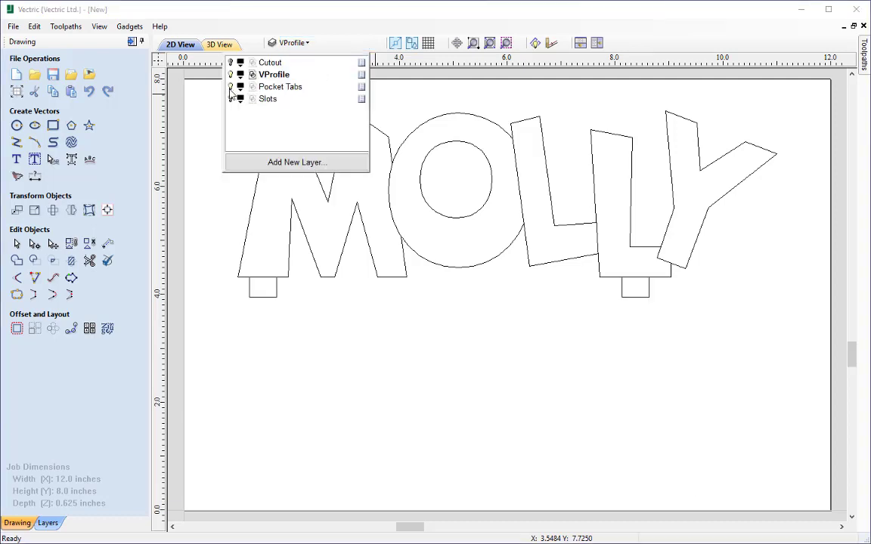
click(284, 87)
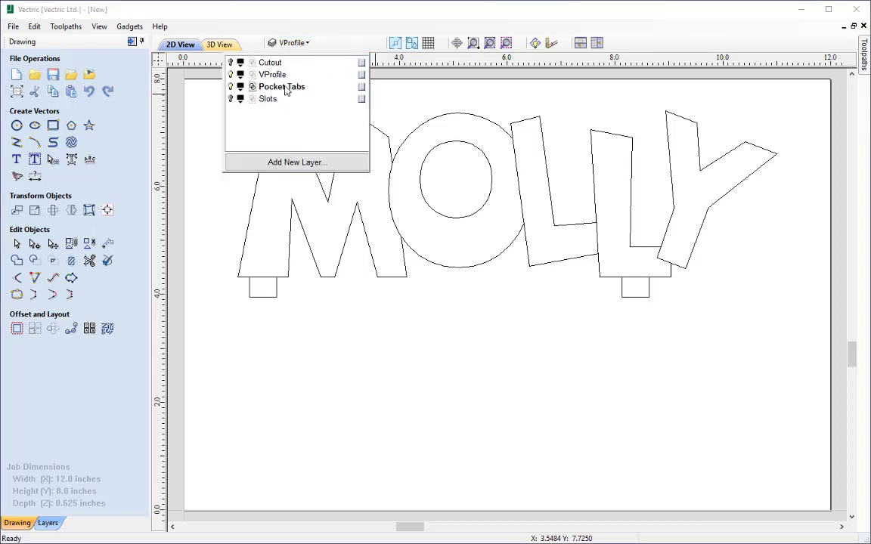
click(352, 355)
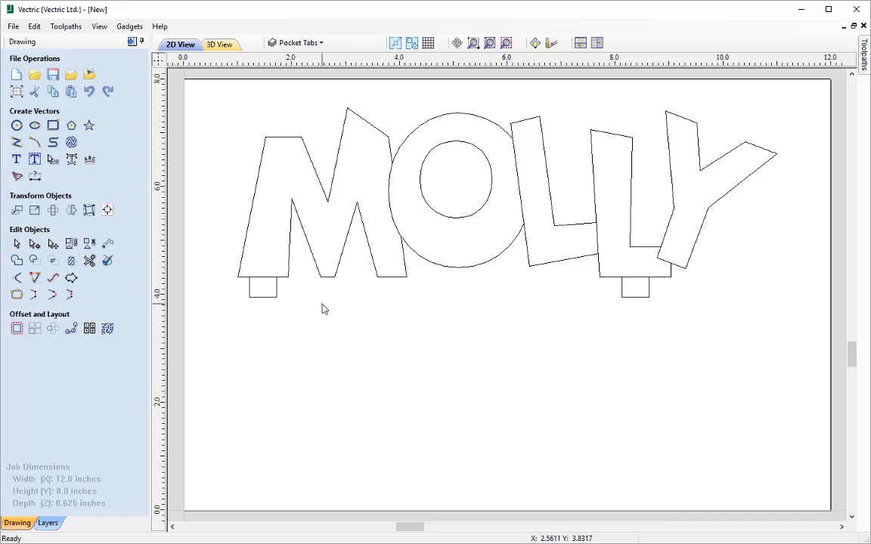
- Resize the pocket rectangle under the M to 0.6 inches wide and 0.475 inches high
scroll(255, 294, up, 3)
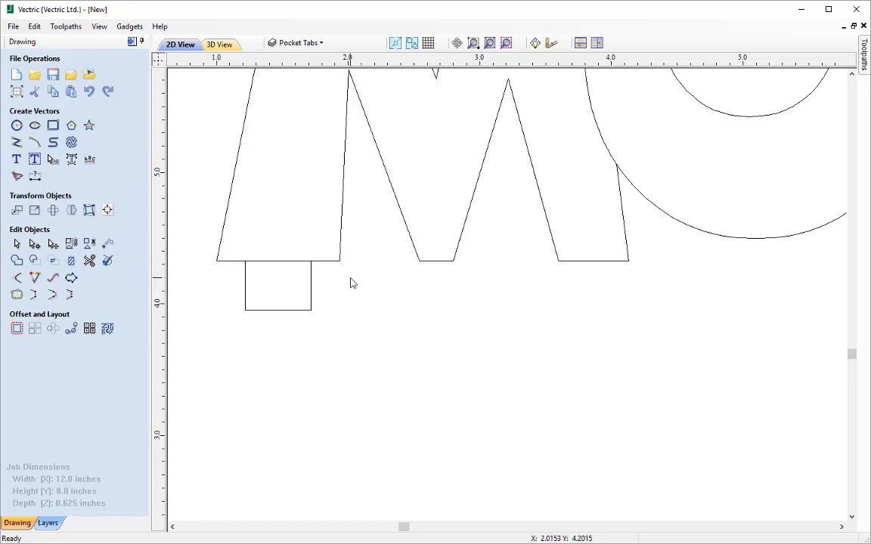
key(F3)
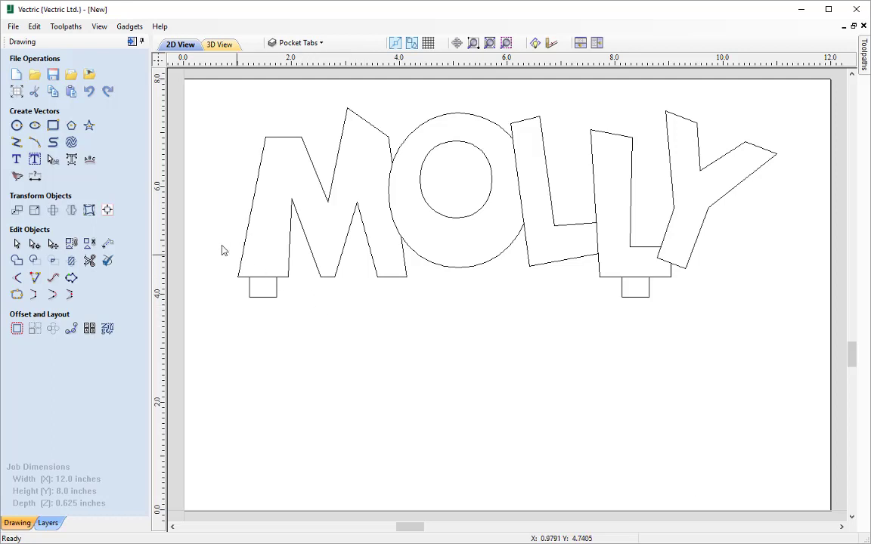
click(53, 126)
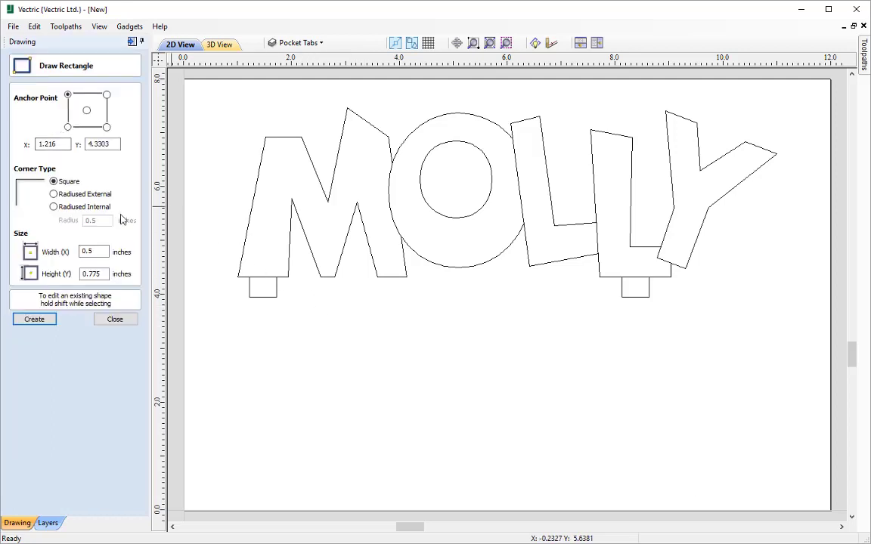
shift+click(262, 288)
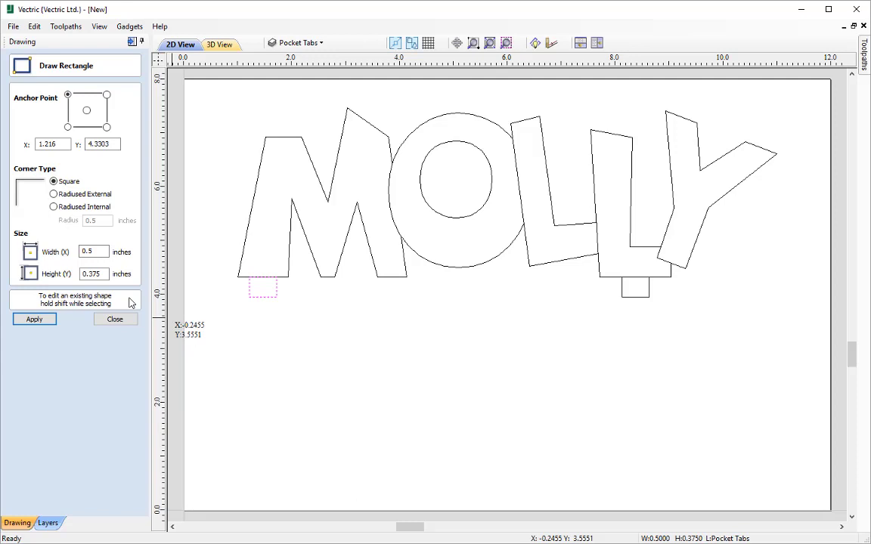
click(101, 251)
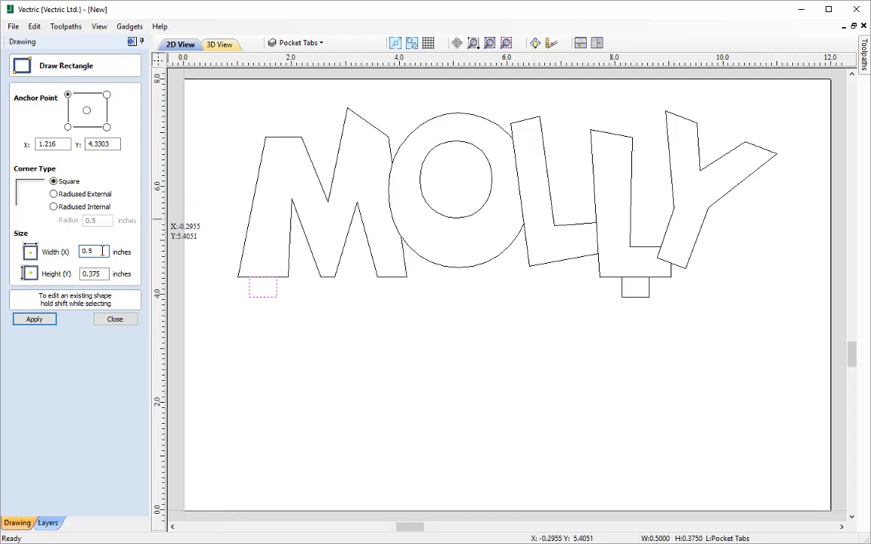
click(91, 274)
text(4)
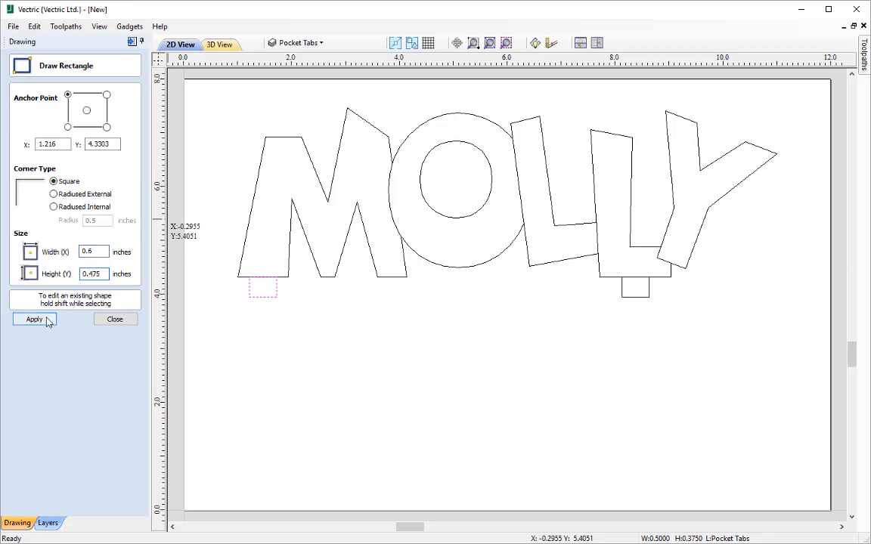
key(Tab)
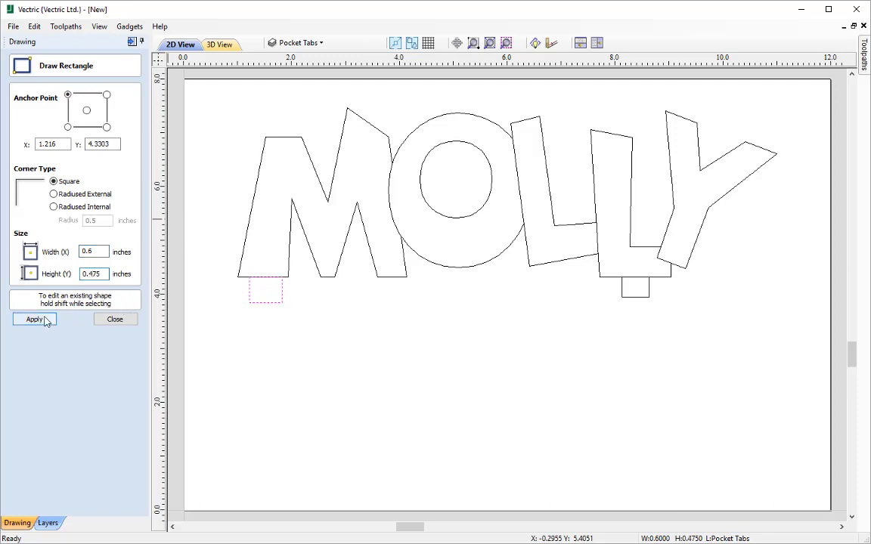
- Resize the pocket rectangle near the Y to 0.6 by 0.475 inches and finish rectangle editing
shift+click(649, 296)
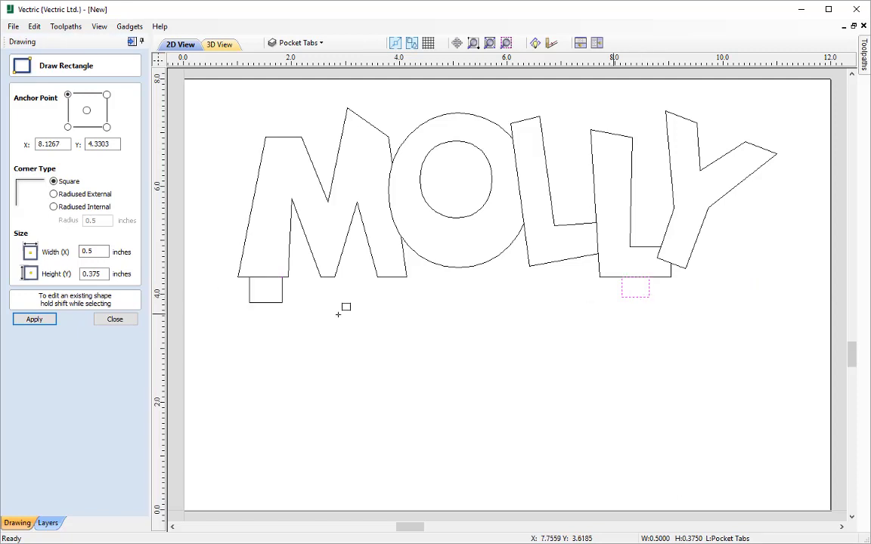
click(100, 252)
drag(100, 252, 66, 263)
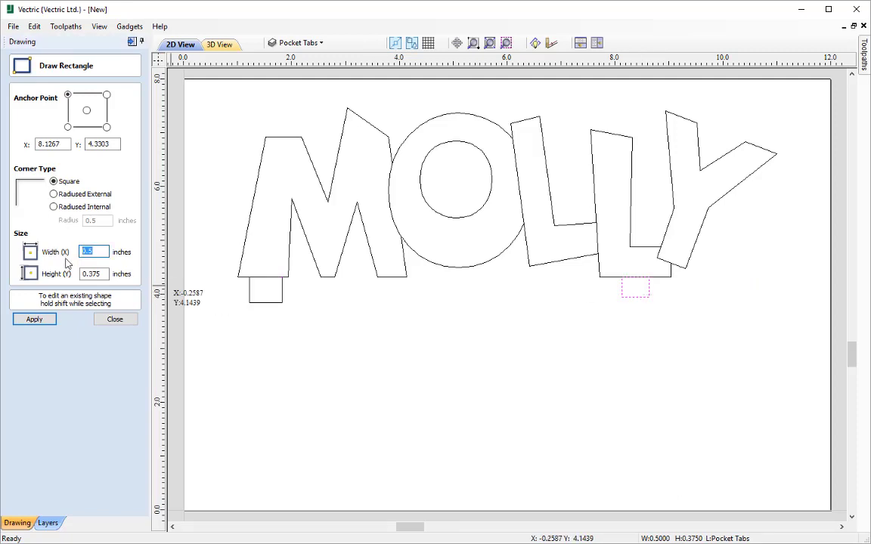
text(0.6)
click(91, 273)
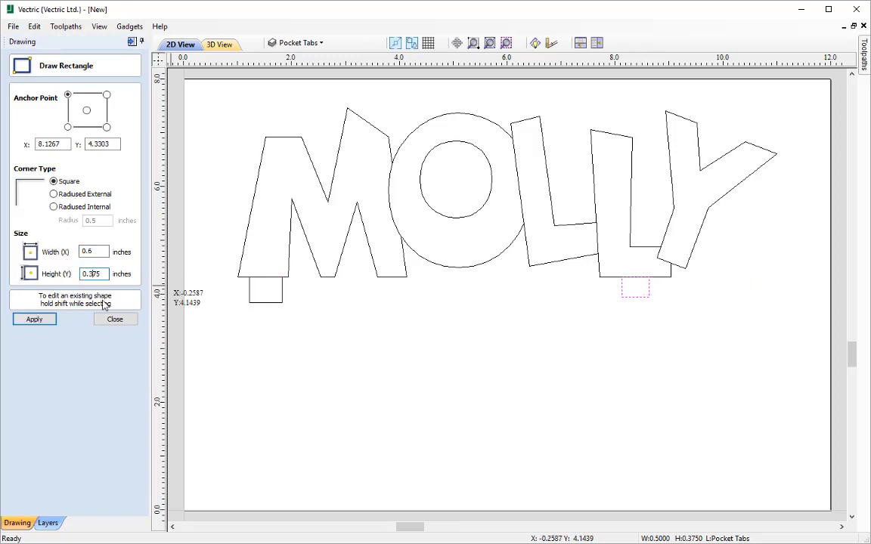
key(BackSpace)
text(4)
click(33, 321)
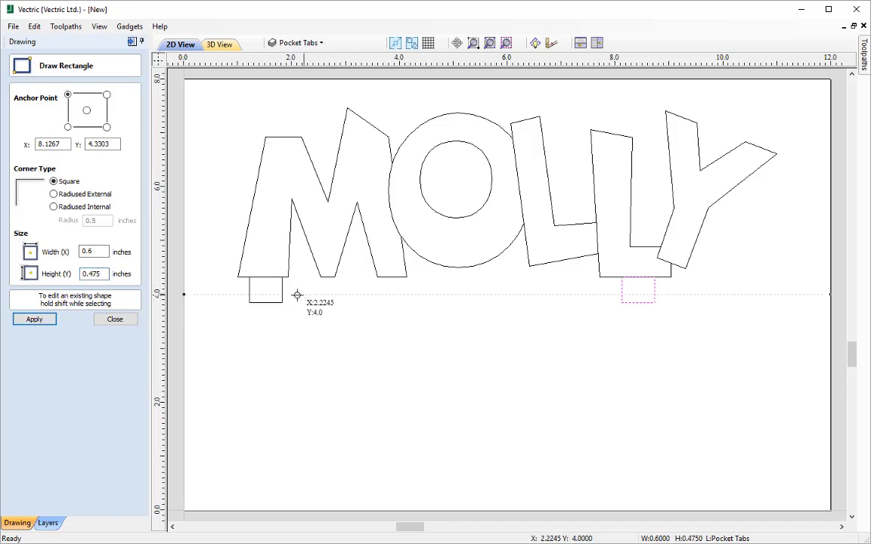
click(115, 319)
- Move both enlarged pocket rectangles so they are centred on the tab positions, with their top edges on the letters' bottom edge
click(262, 303)
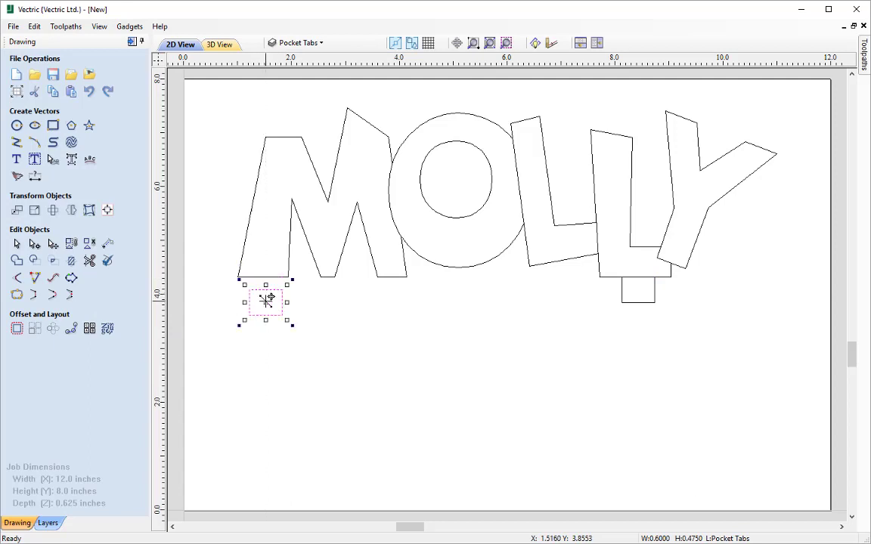
drag(267, 287, 265, 278)
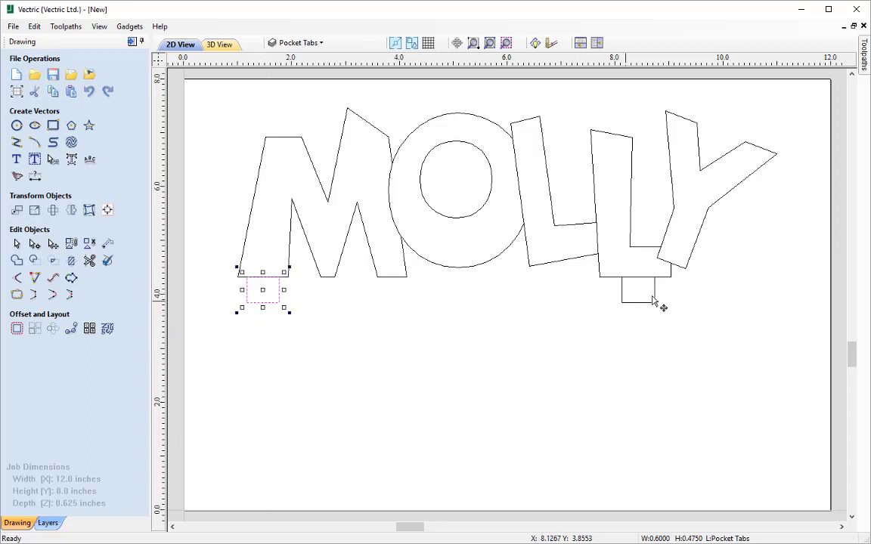
click(641, 302)
drag(641, 296, 632, 276)
click(579, 360)
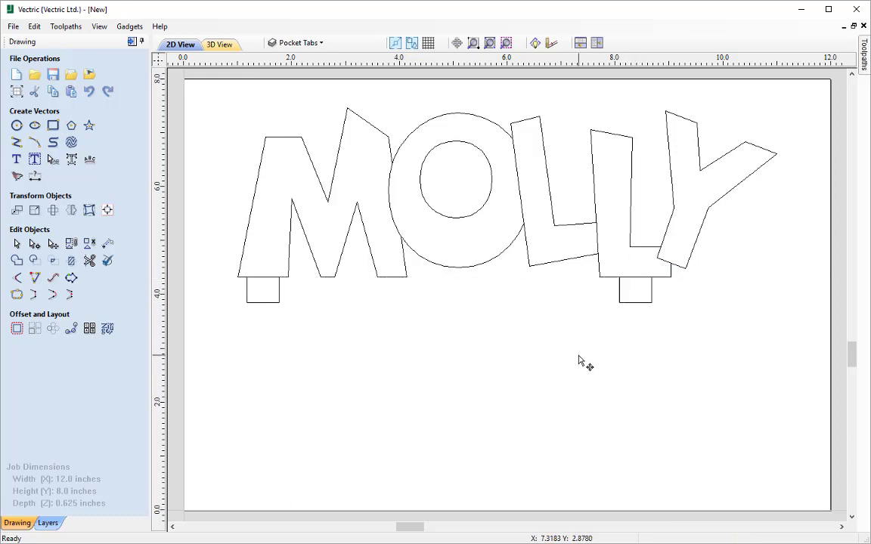
- Show the Cutout layer together with the VProfile and Pocket Tabs layers
click(297, 43)
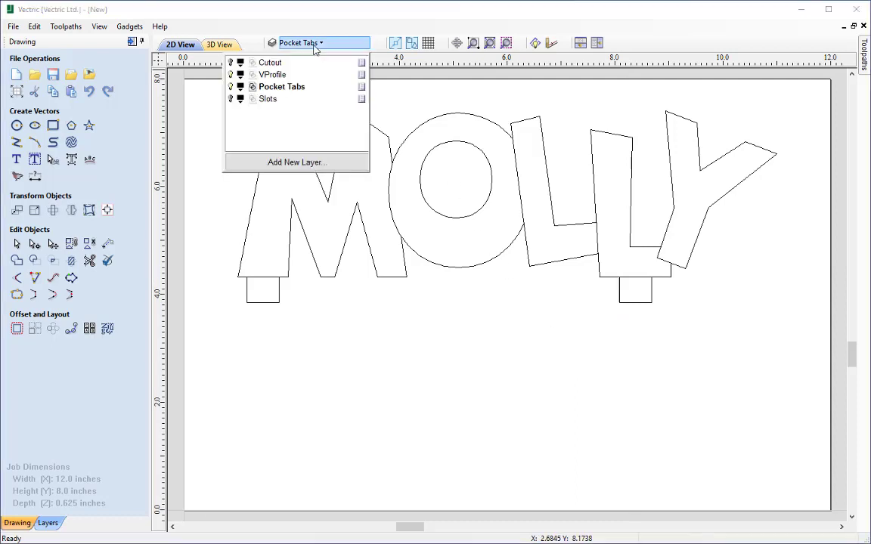
click(231, 63)
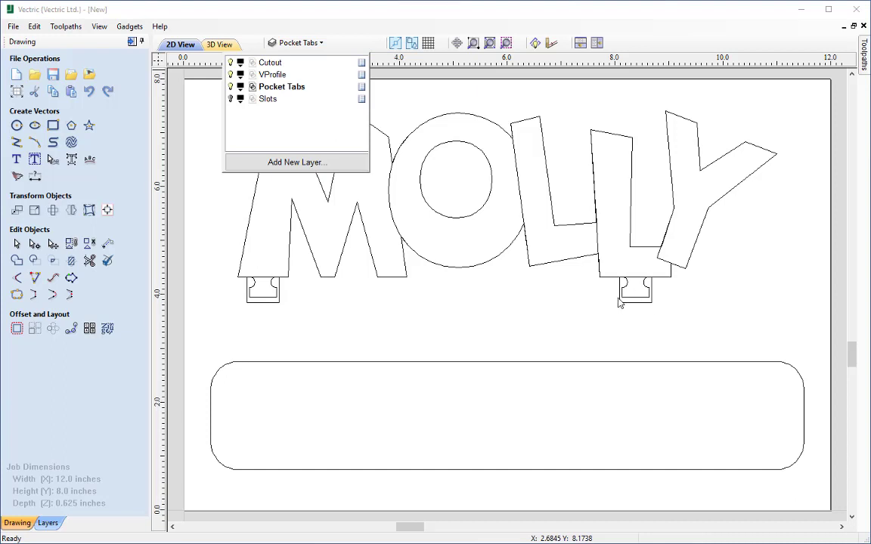
click(581, 304)
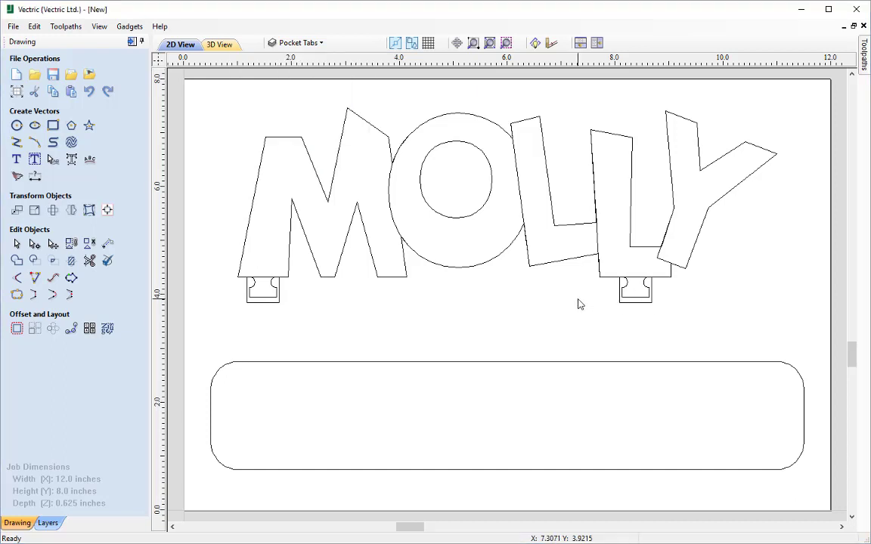